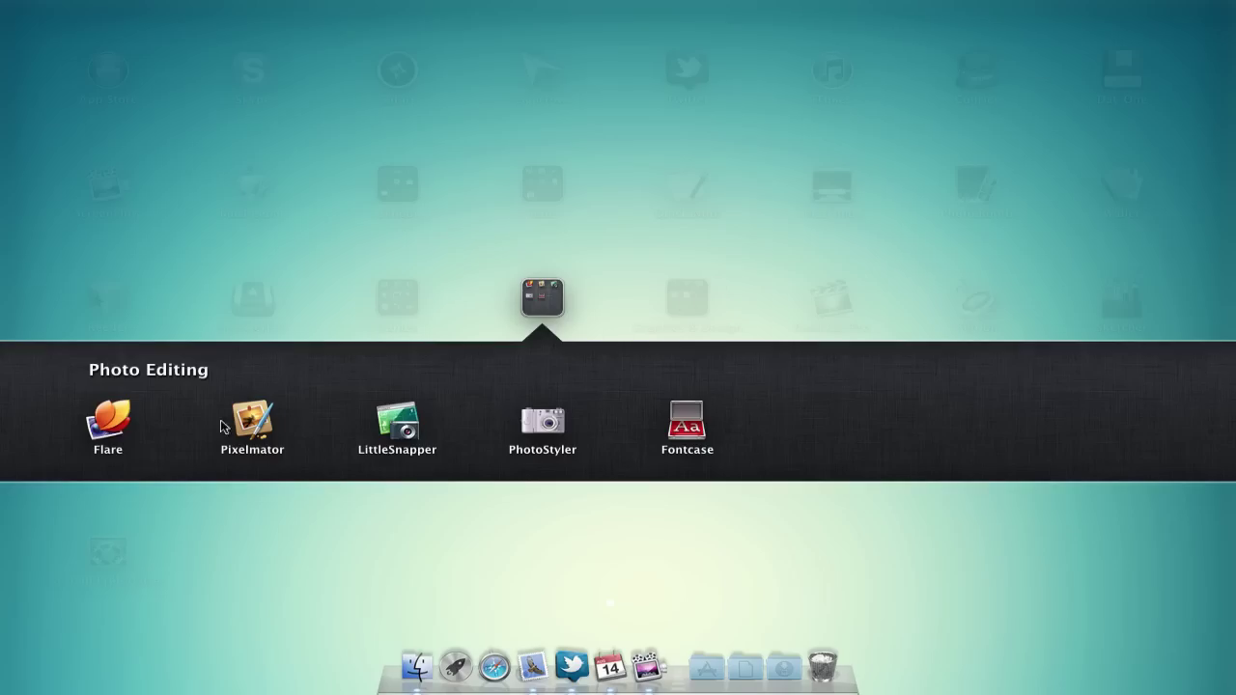
Step: Launch Flare from its icon in Launchpad's Photo Editing folder
{"action": "left_click", "coordinate": [108, 425]}
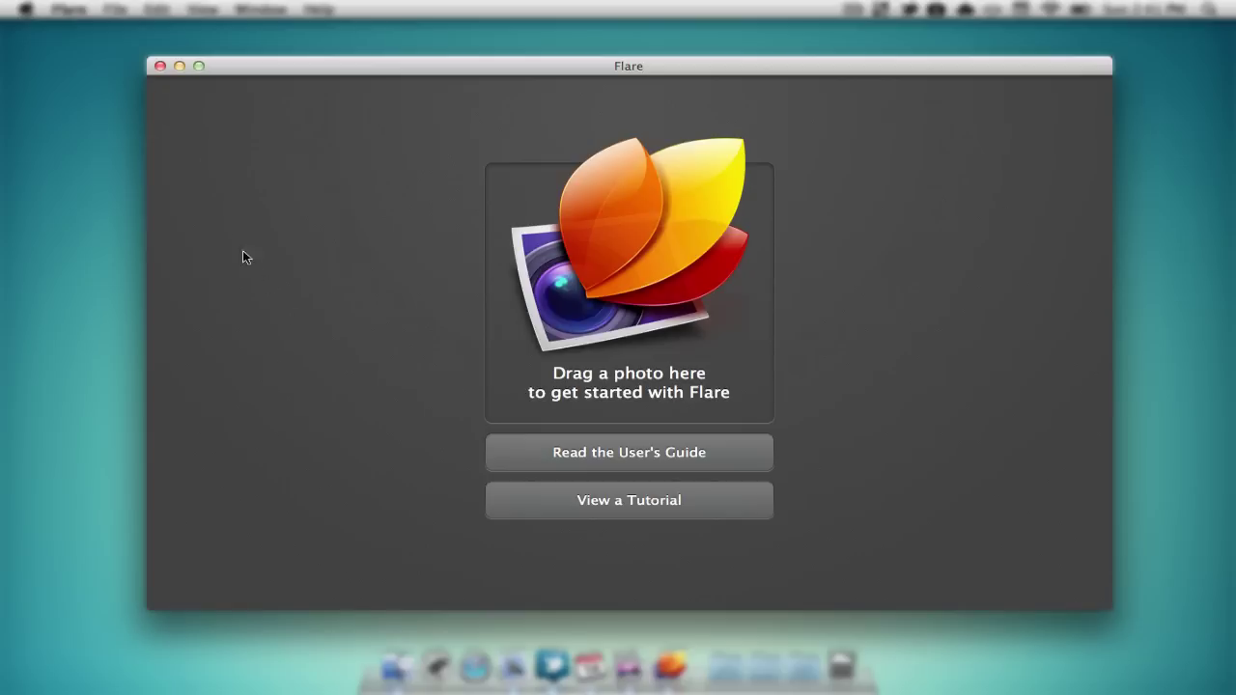
Step: Open bamboo_2-wallpaper-1680x1050.jpg from the Downloads folder via File > Open
{"action": "left_click", "coordinate": [116, 9]}
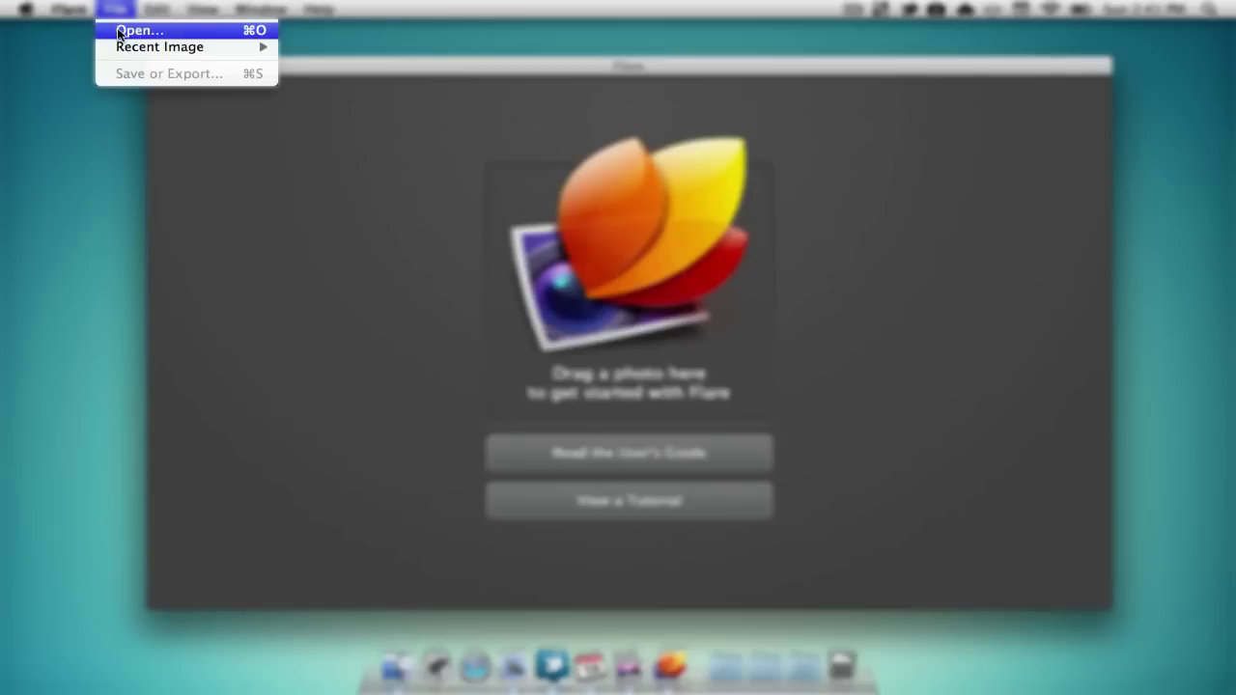
{"action": "left_click", "coordinate": [118, 31]}
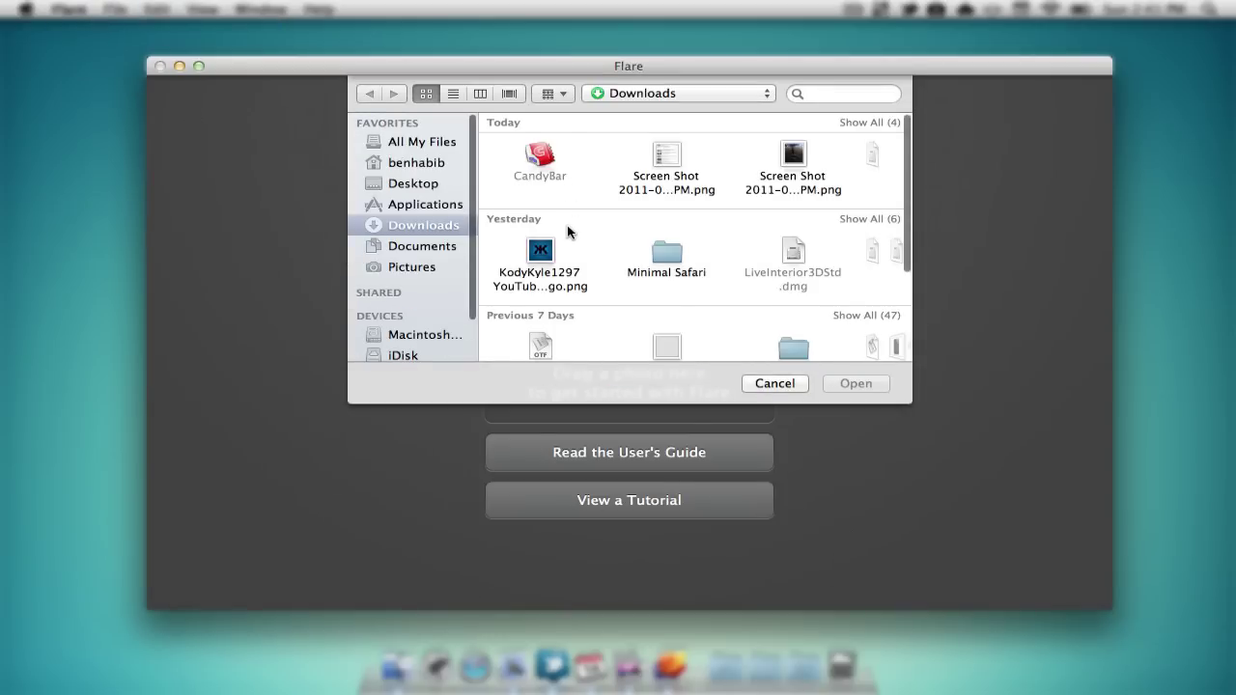
{"action": "scroll", "coordinate": [766, 200], "scroll_direction": "down", "scroll_amount": 3}
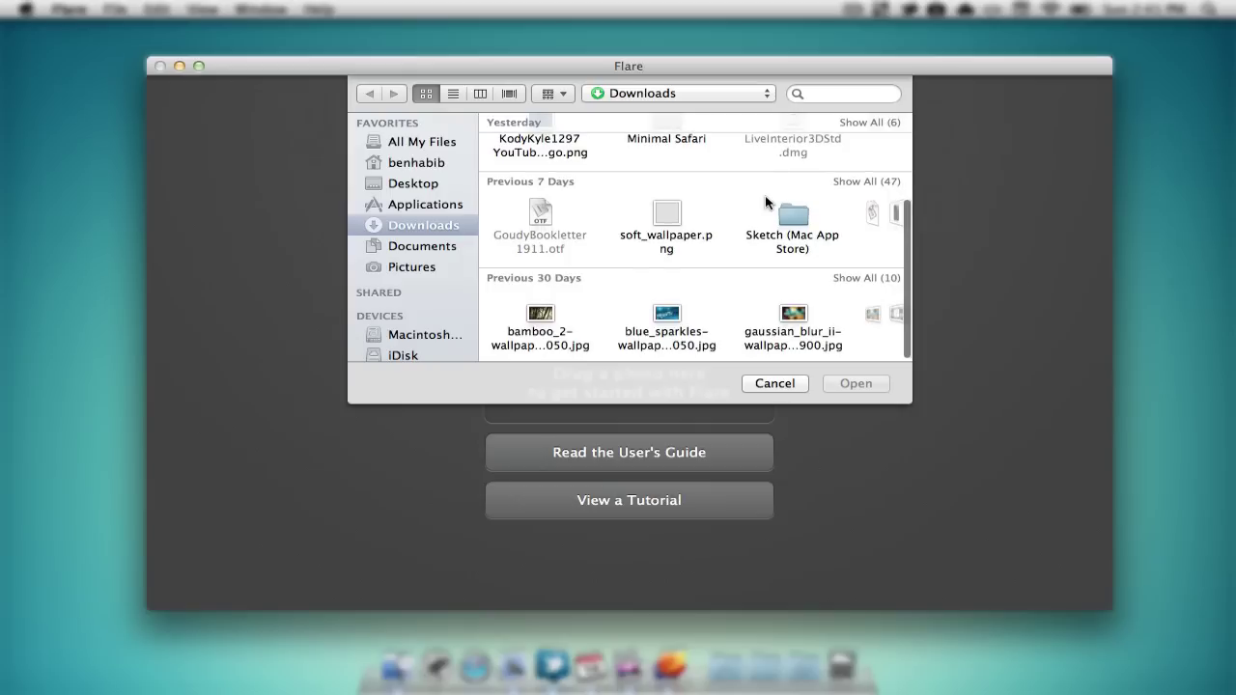
{"action": "double_click", "coordinate": [538, 315]}
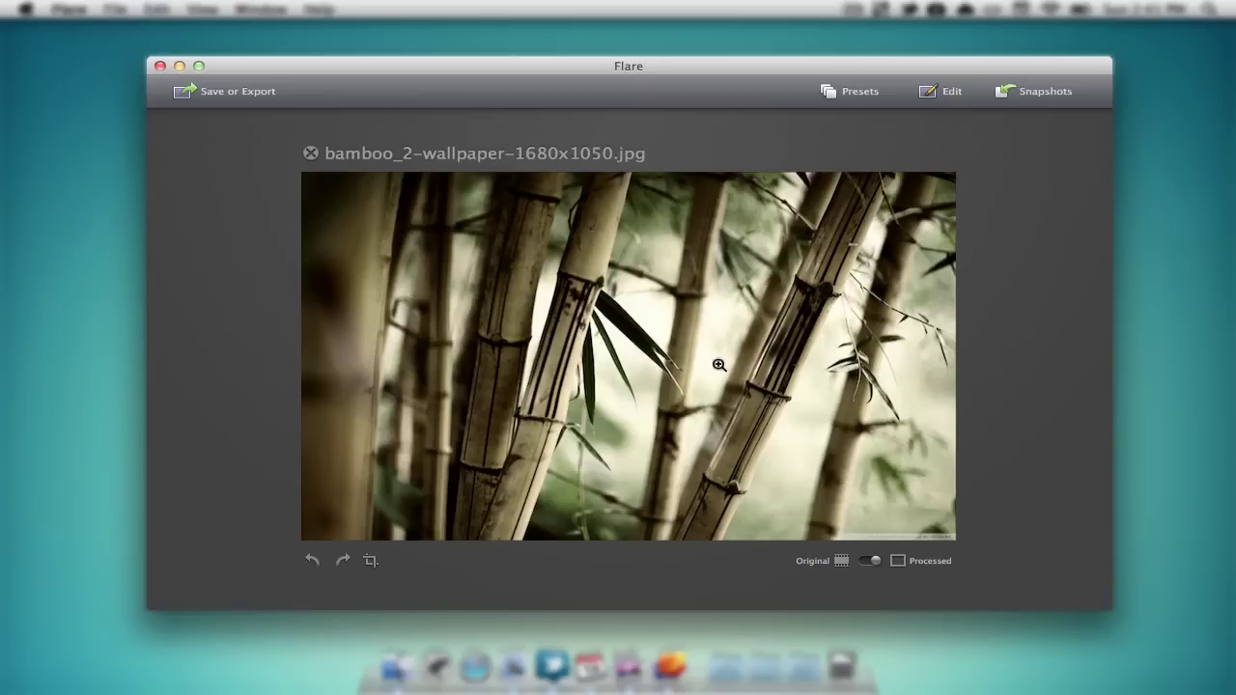
Step: Apply the Black & White preset to the bamboo photo and compare it with the original
{"action": "left_click", "coordinate": [858, 93]}
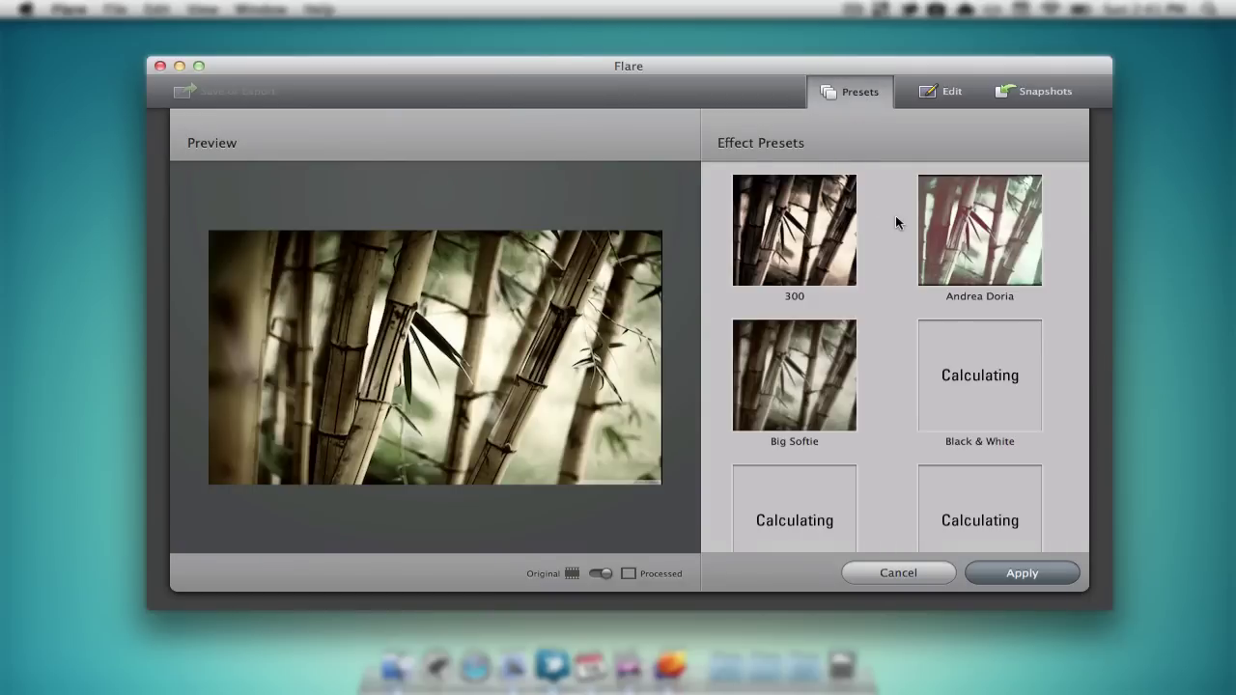
{"action": "scroll", "coordinate": [897, 217], "scroll_direction": "down", "scroll_amount": 2}
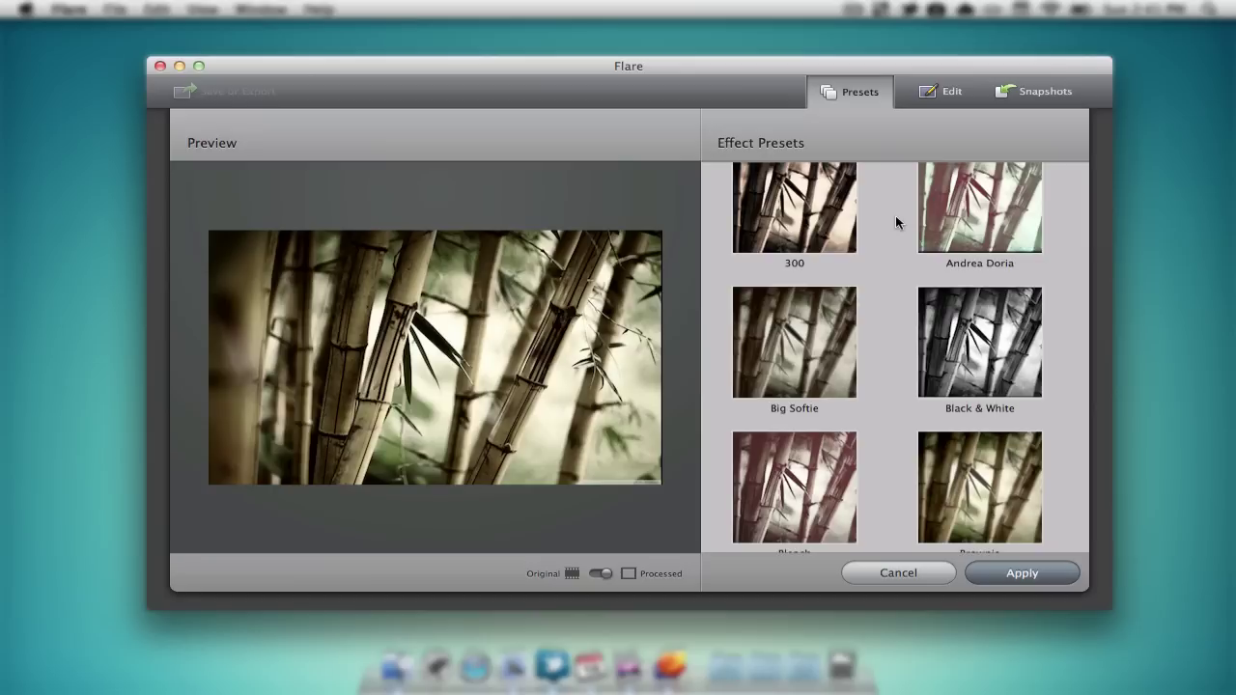
{"action": "scroll", "coordinate": [896, 221], "scroll_direction": "down", "scroll_amount": 5}
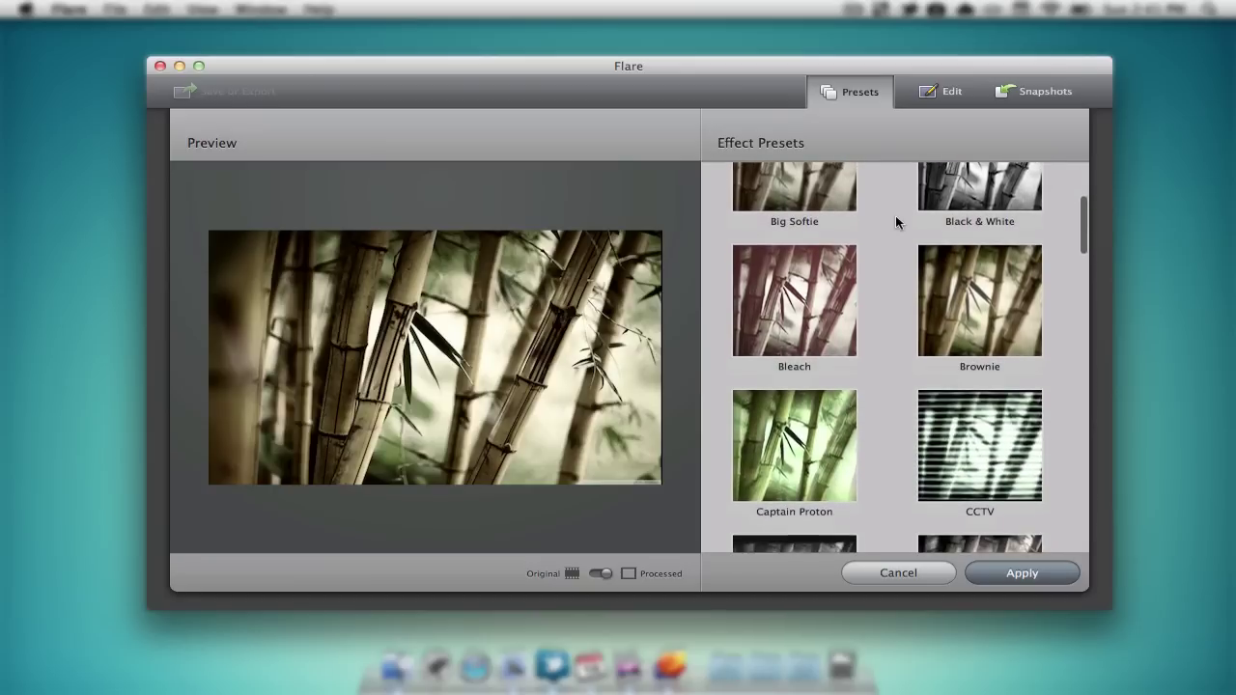
{"action": "scroll", "coordinate": [896, 222], "scroll_direction": "up", "scroll_amount": 3}
{"action": "left_click", "coordinate": [1010, 280]}
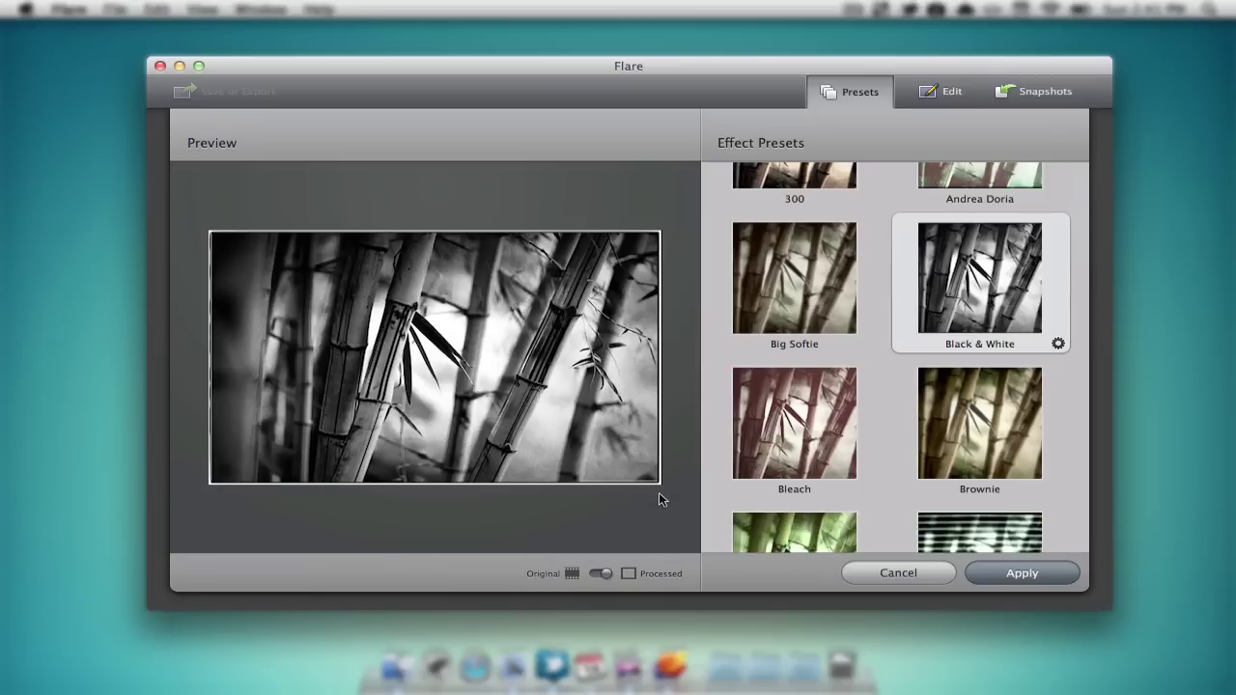
{"action": "left_click", "coordinate": [600, 573]}
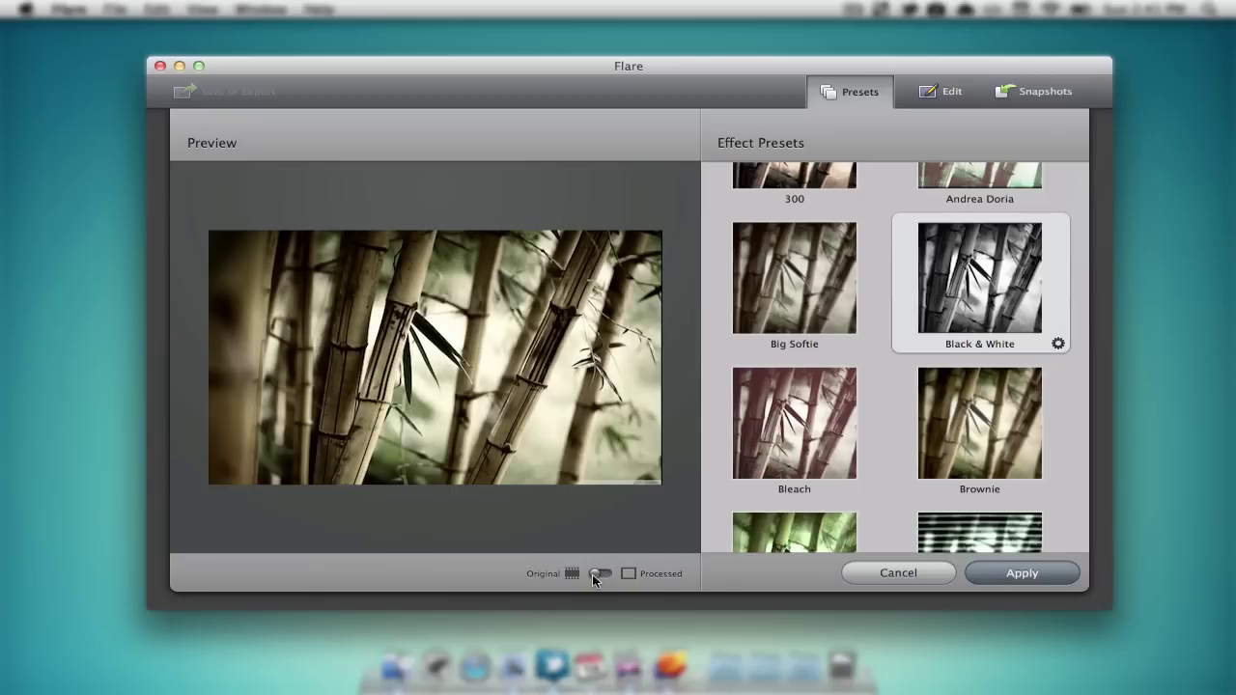
{"action": "left_click", "coordinate": [604, 575]}
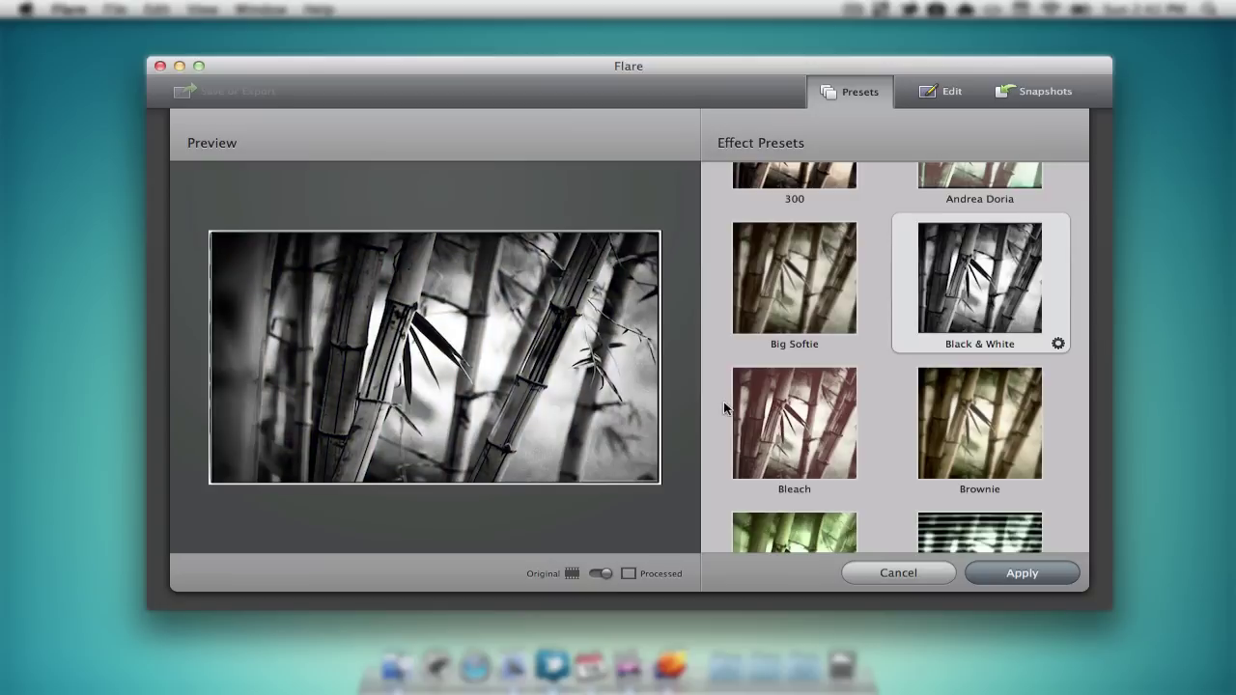
{"action": "left_click", "coordinate": [933, 93]}
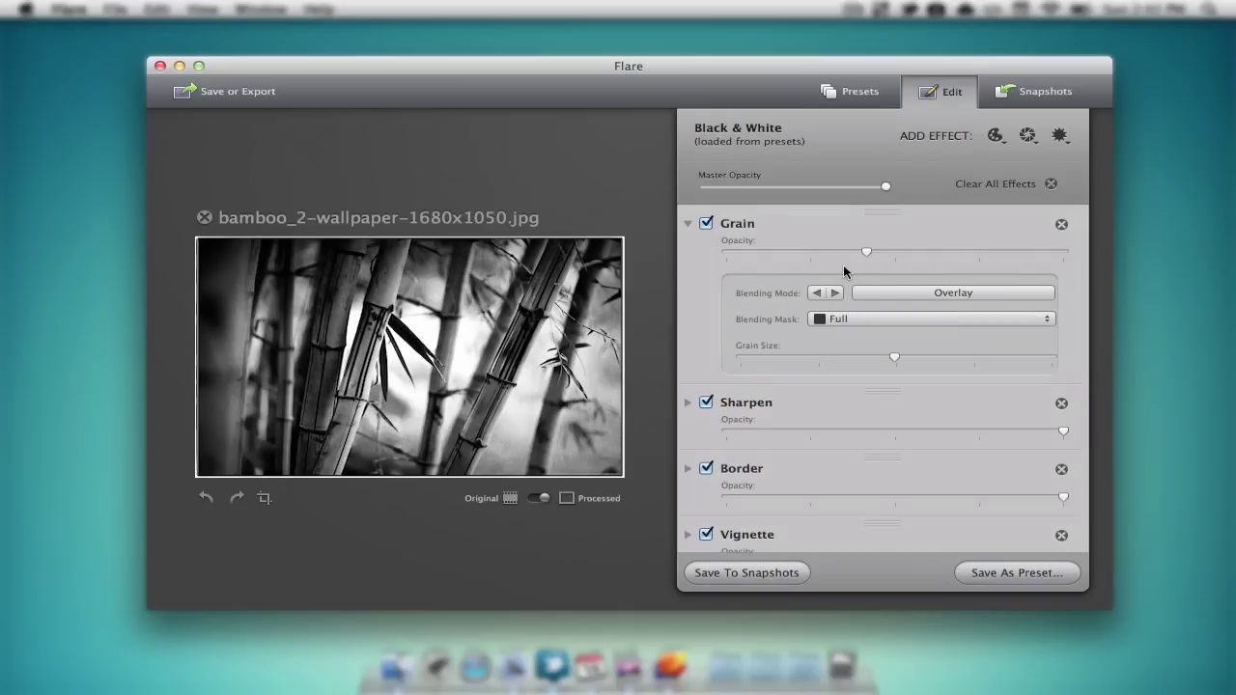
Step: Review the look's effect list, turning Border off and back on
{"action": "scroll", "coordinate": [844, 275], "scroll_direction": "down", "scroll_amount": 2}
{"action": "scroll", "coordinate": [844, 275], "scroll_direction": "up", "scroll_amount": 2}
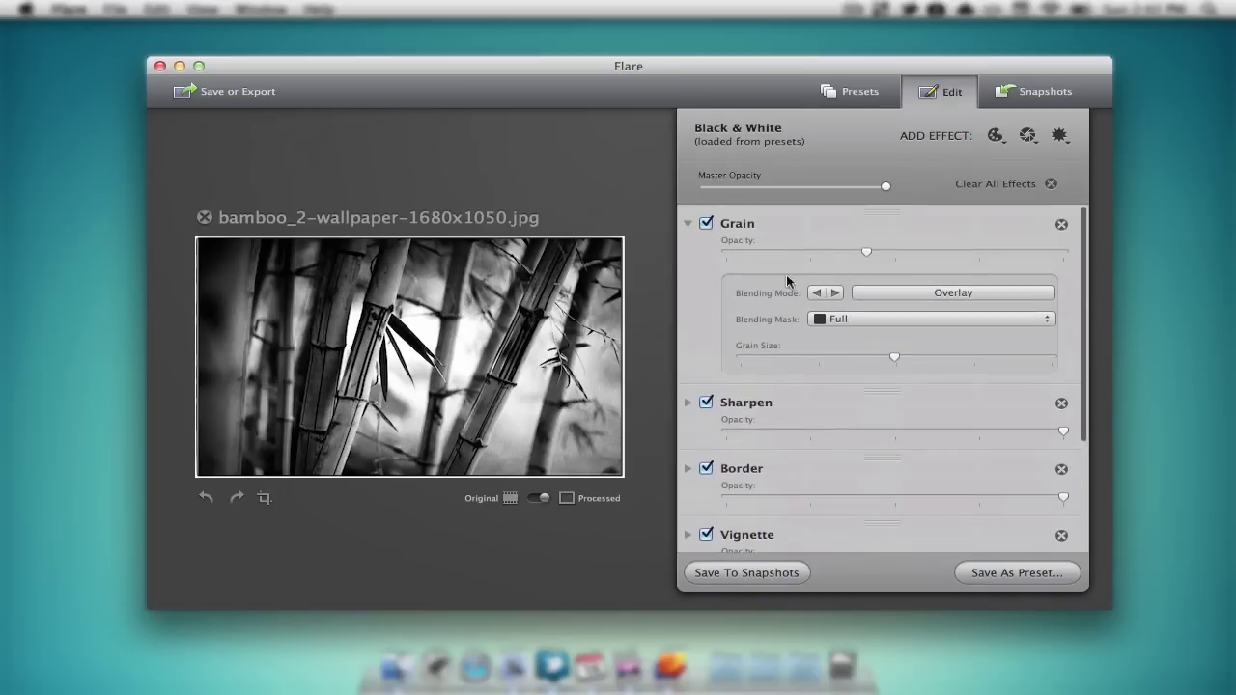
{"action": "scroll", "coordinate": [761, 392], "scroll_direction": "down", "scroll_amount": 2}
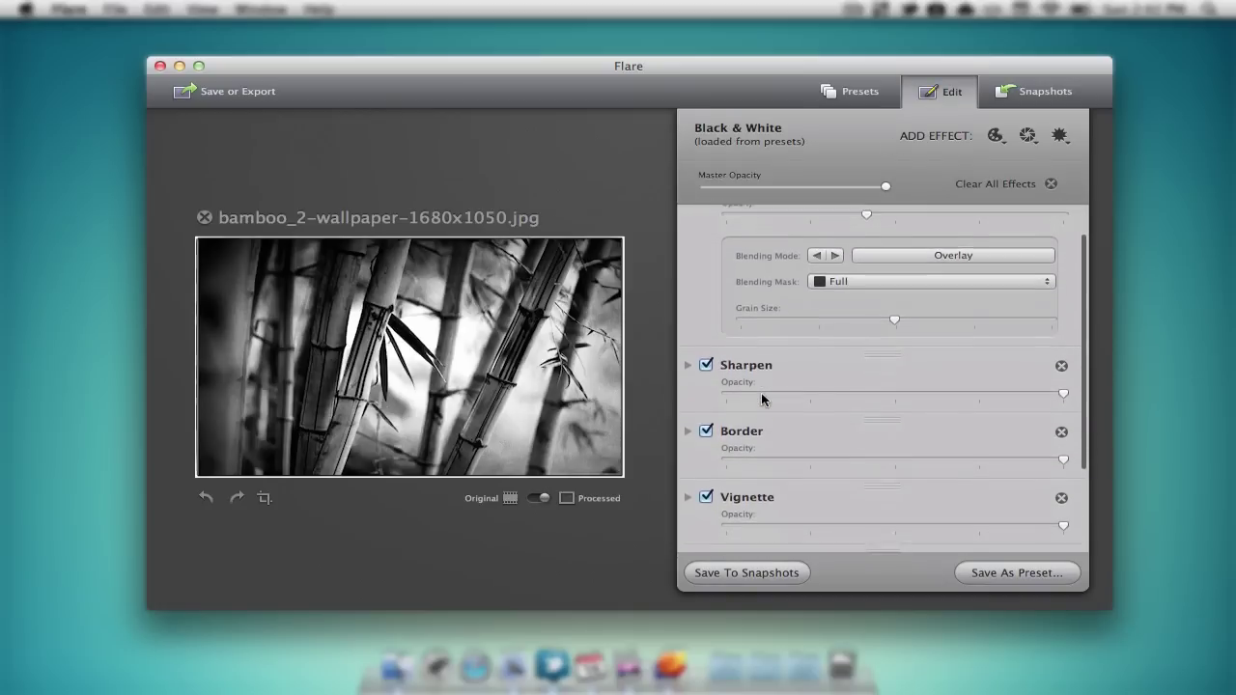
{"action": "left_click", "coordinate": [706, 432]}
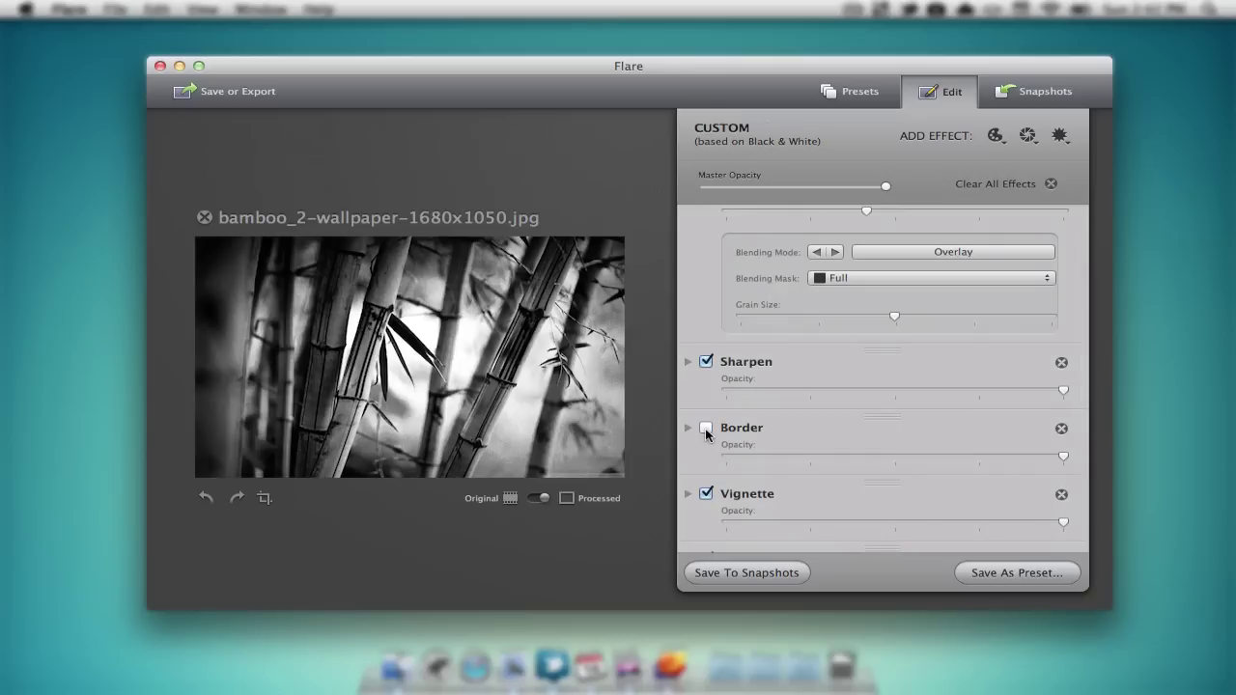
{"action": "left_click", "coordinate": [706, 430]}
{"action": "scroll", "coordinate": [707, 434], "scroll_direction": "down", "scroll_amount": 1}
{"action": "scroll", "coordinate": [707, 434], "scroll_direction": "up", "scroll_amount": 3}
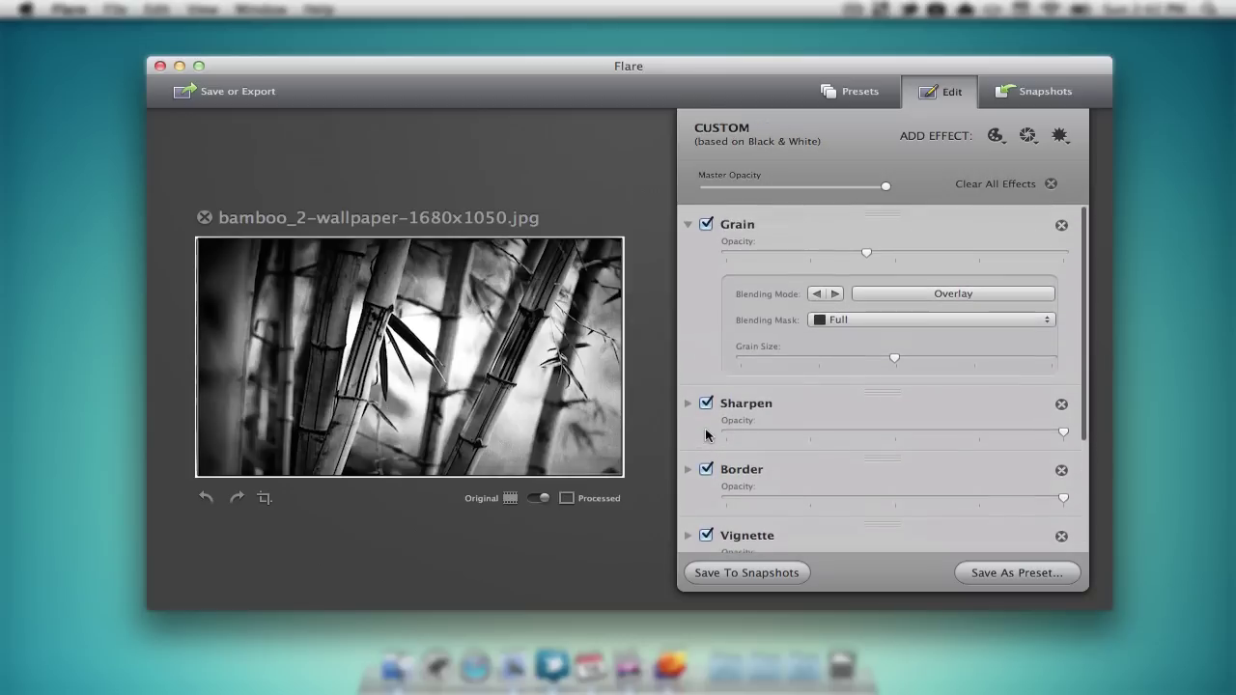
Step: Browse the colour, blur/sharpen and texture/frame Add Effect menus without adding any
{"action": "left_click", "coordinate": [998, 136]}
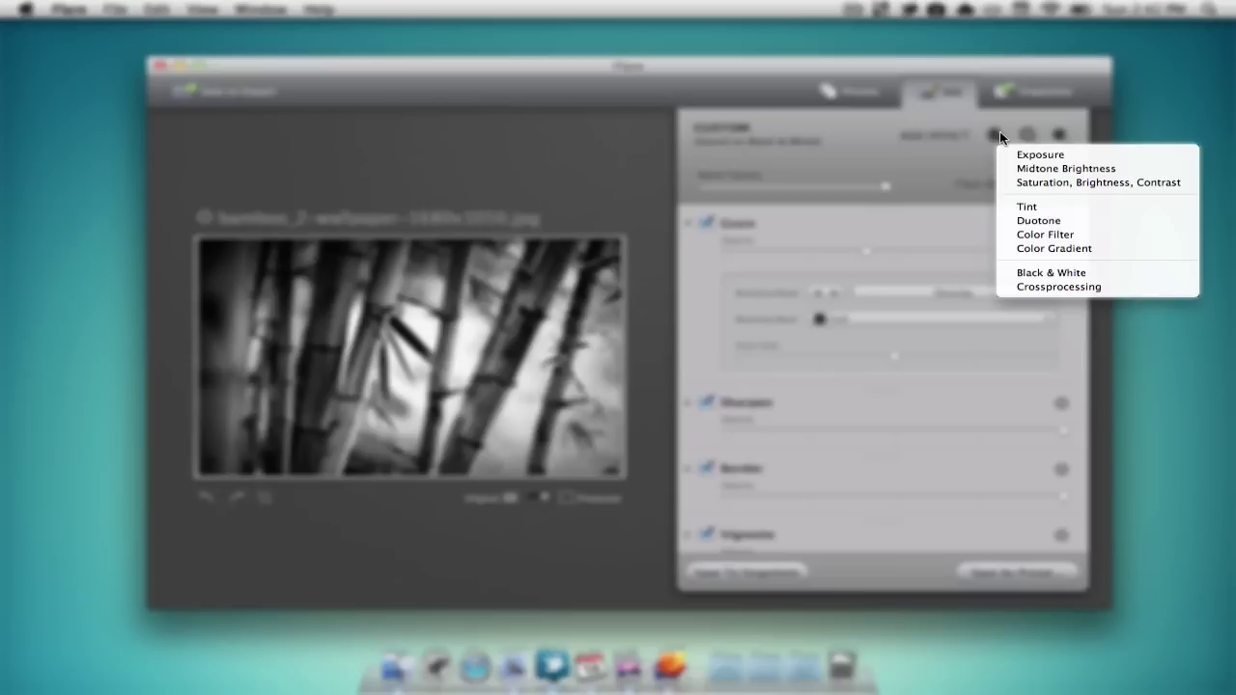
{"action": "left_click", "coordinate": [968, 165]}
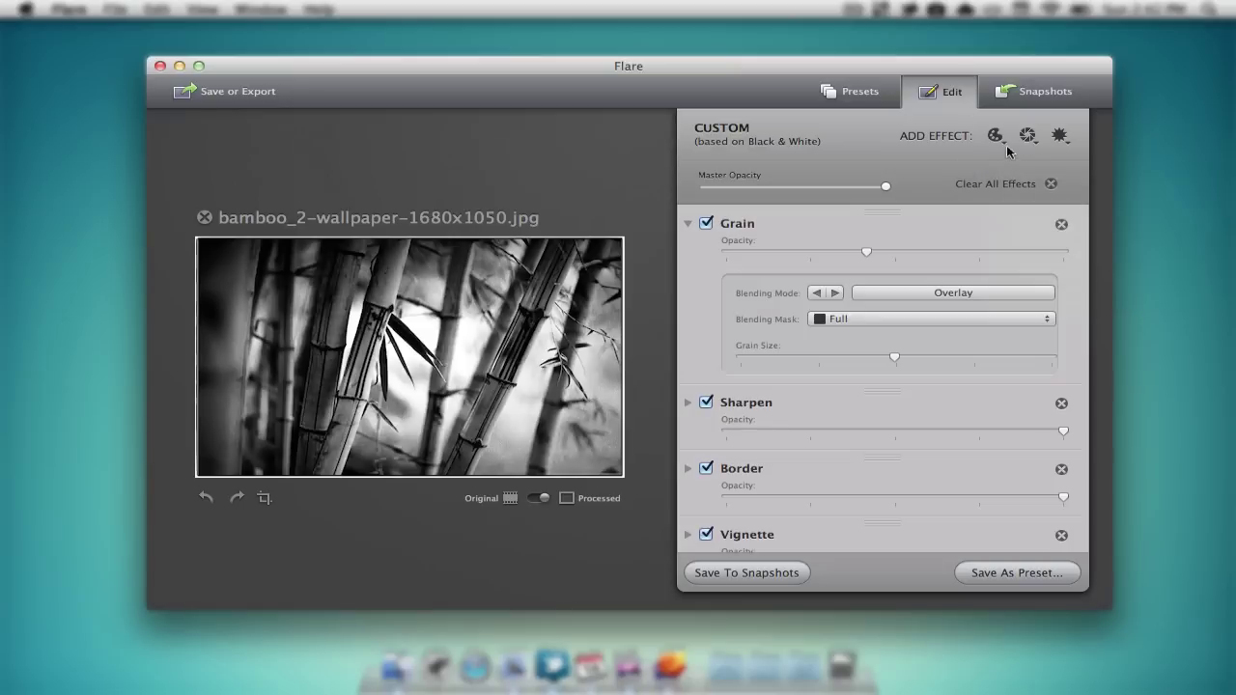
{"action": "left_click", "coordinate": [1028, 134]}
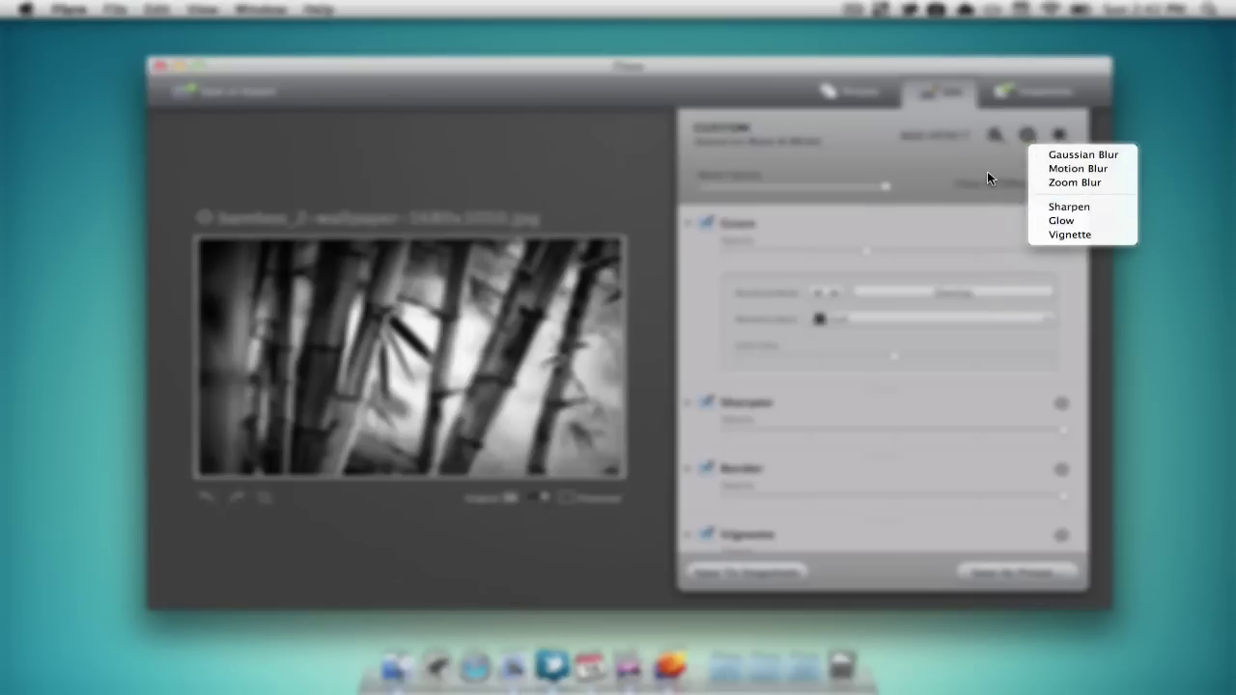
{"action": "left_click", "coordinate": [987, 171]}
{"action": "left_click", "coordinate": [1059, 135]}
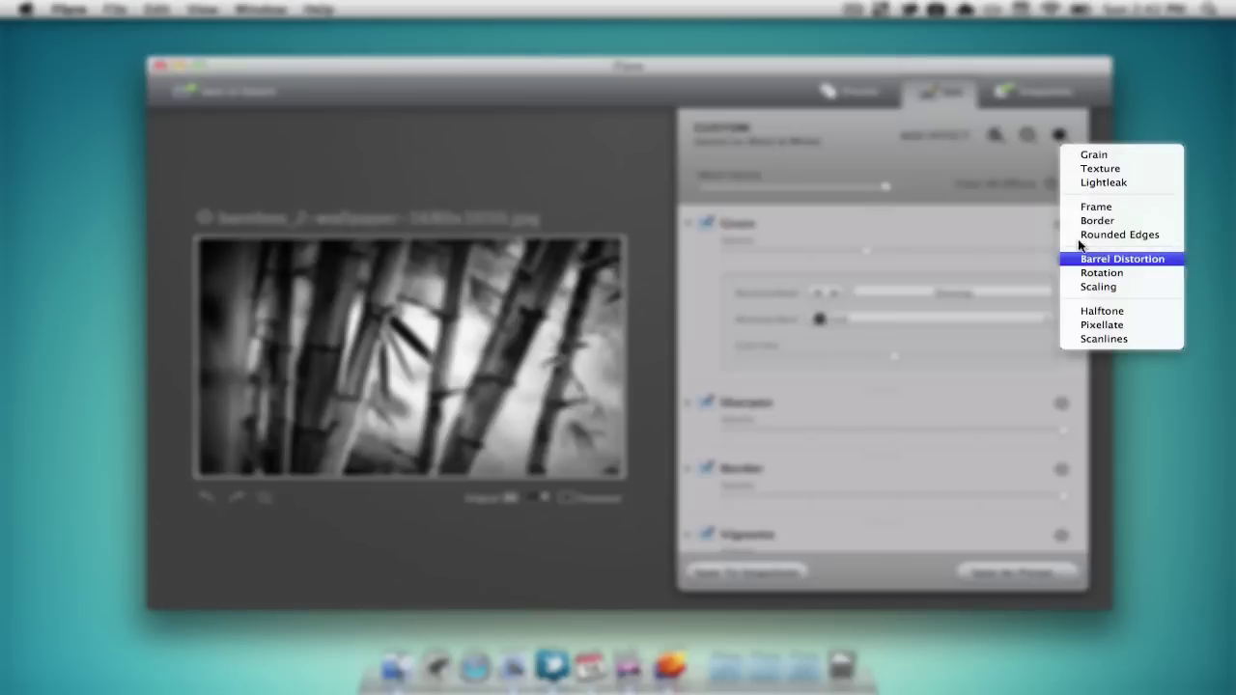
{"action": "left_click", "coordinate": [968, 165]}
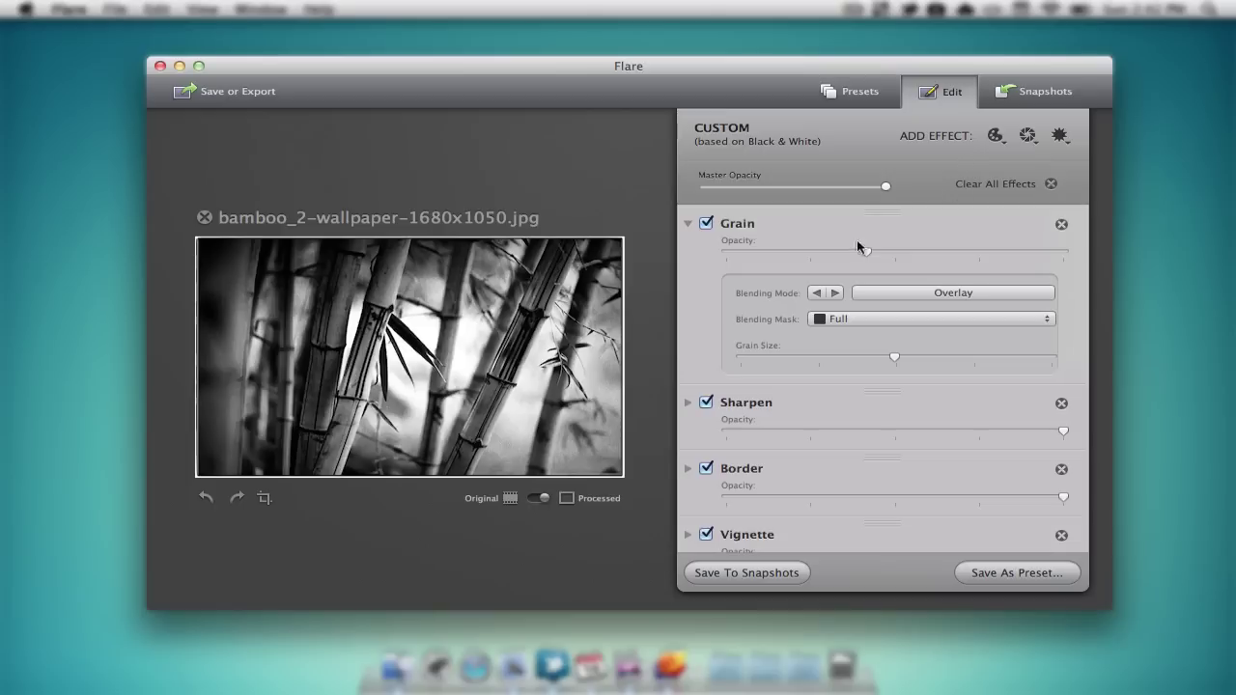
Step: Export the black-and-white bamboo photo as JPEG file 'test' to the Desktop
{"action": "left_click", "coordinate": [929, 101]}
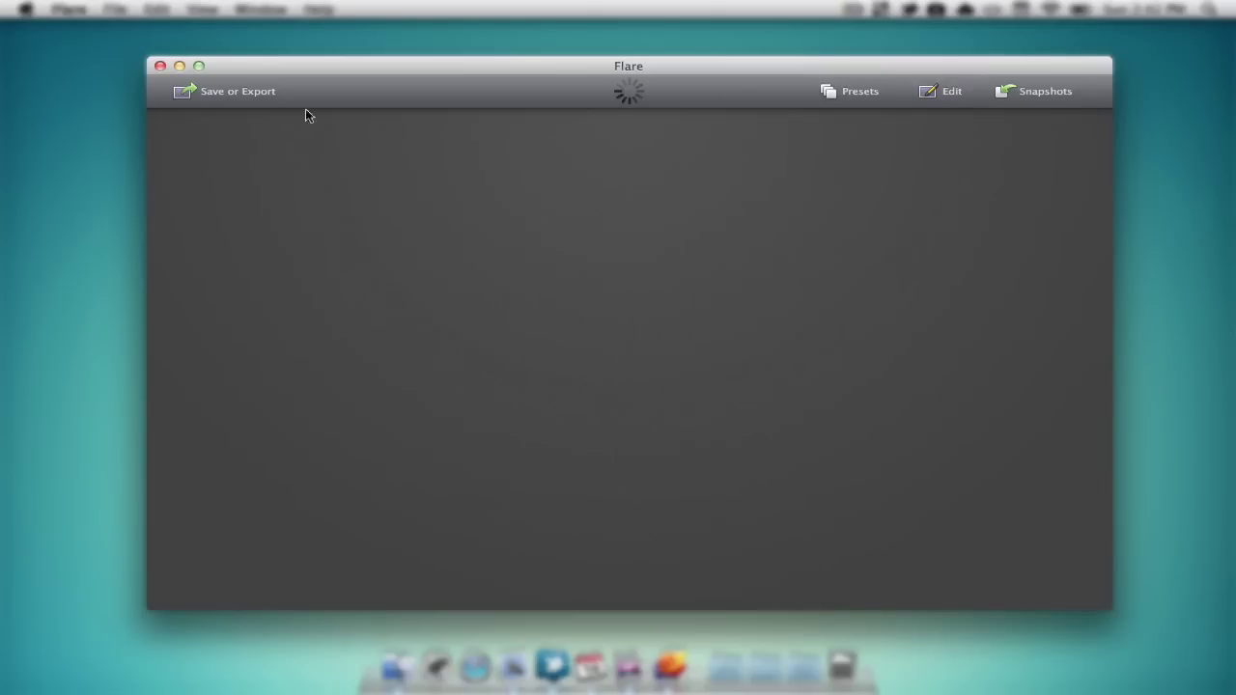
{"action": "left_click", "coordinate": [224, 93]}
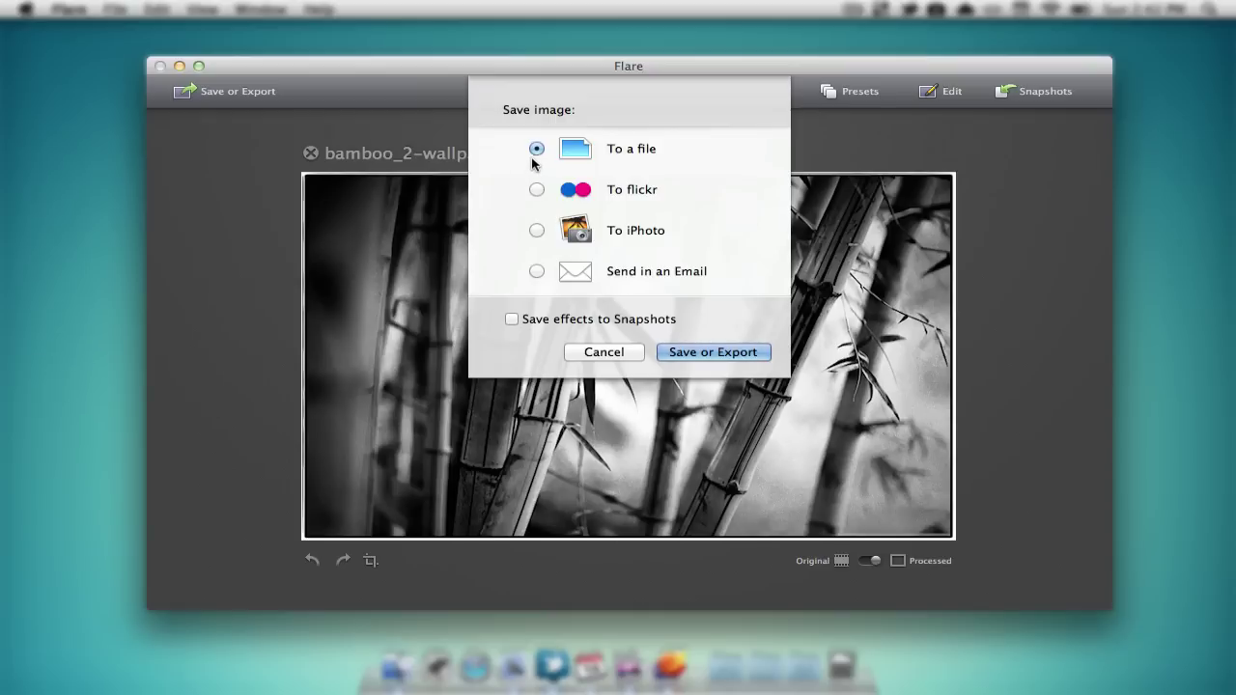
{"action": "left_click", "coordinate": [702, 352]}
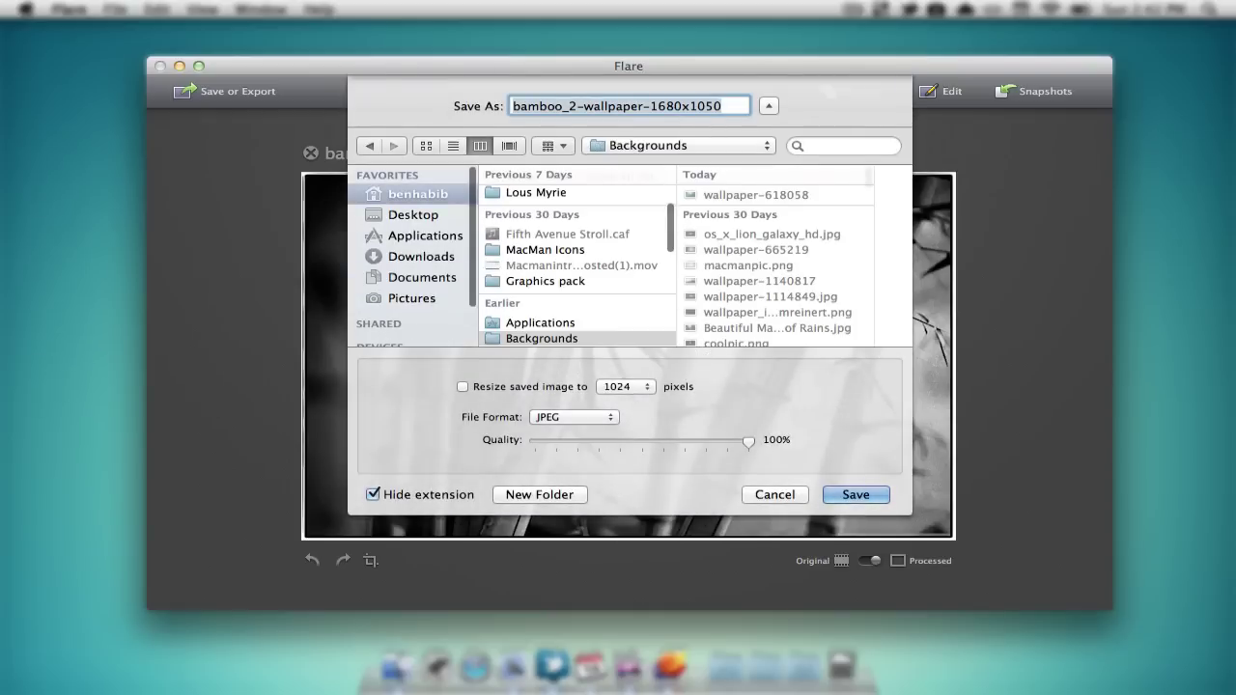
{"action": "type", "text": "test"}
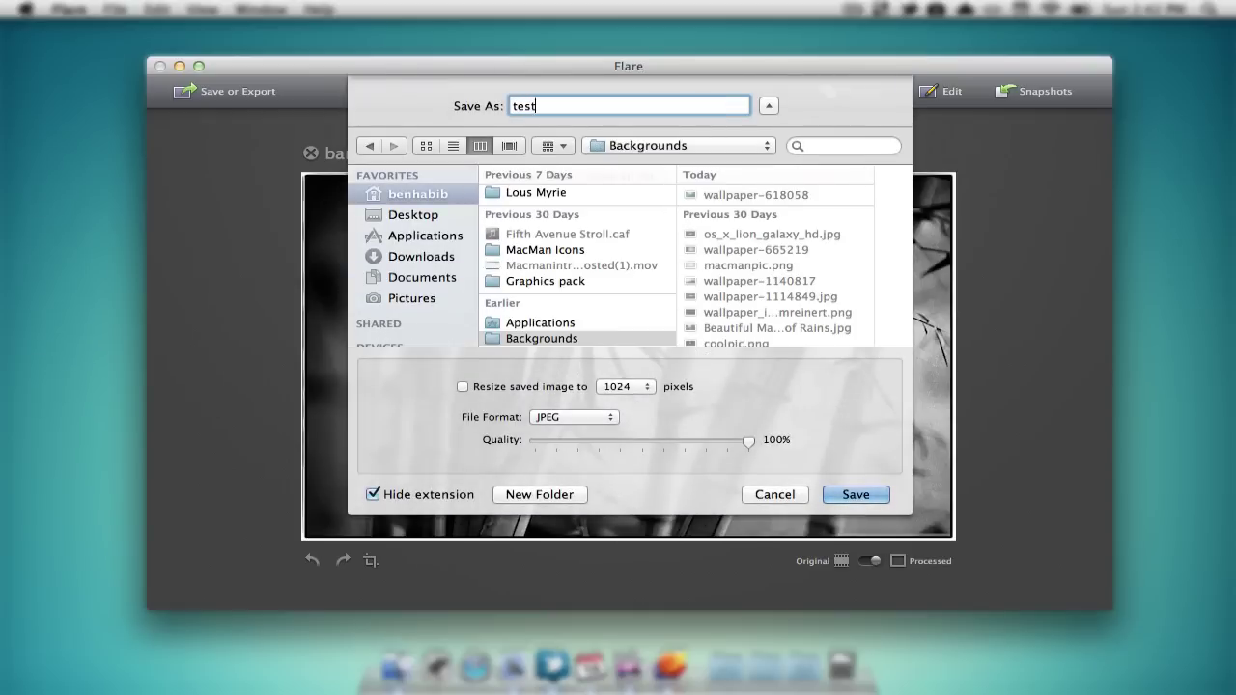
{"action": "left_click", "coordinate": [400, 221]}
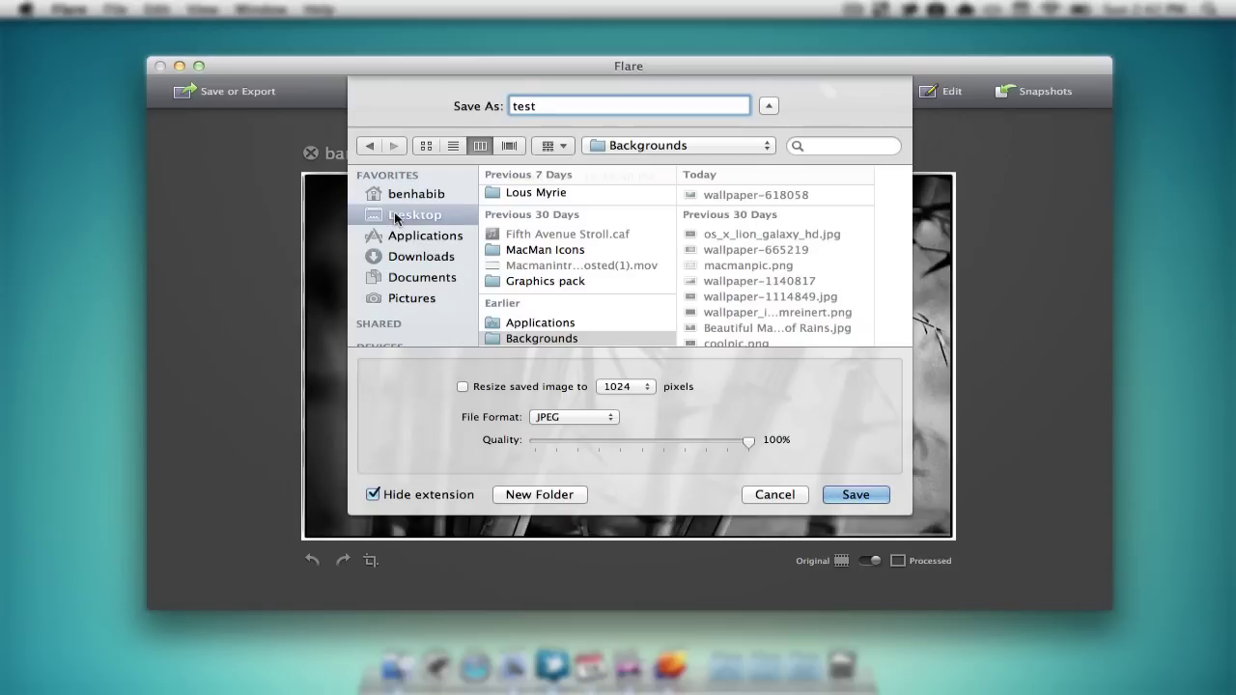
{"action": "key", "text": "Return"}
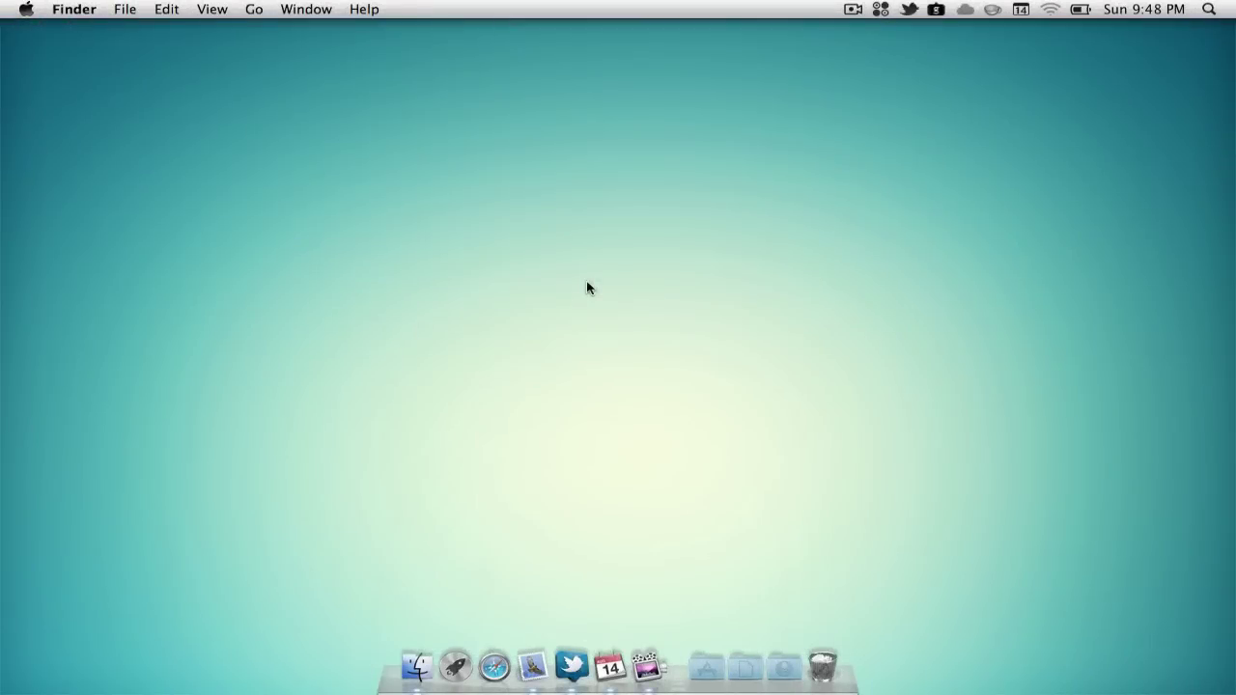
Step: Open Launchpad with F4 and start Pixelmator from the Photo Editing folder
{"action": "key", "text": "F4"}
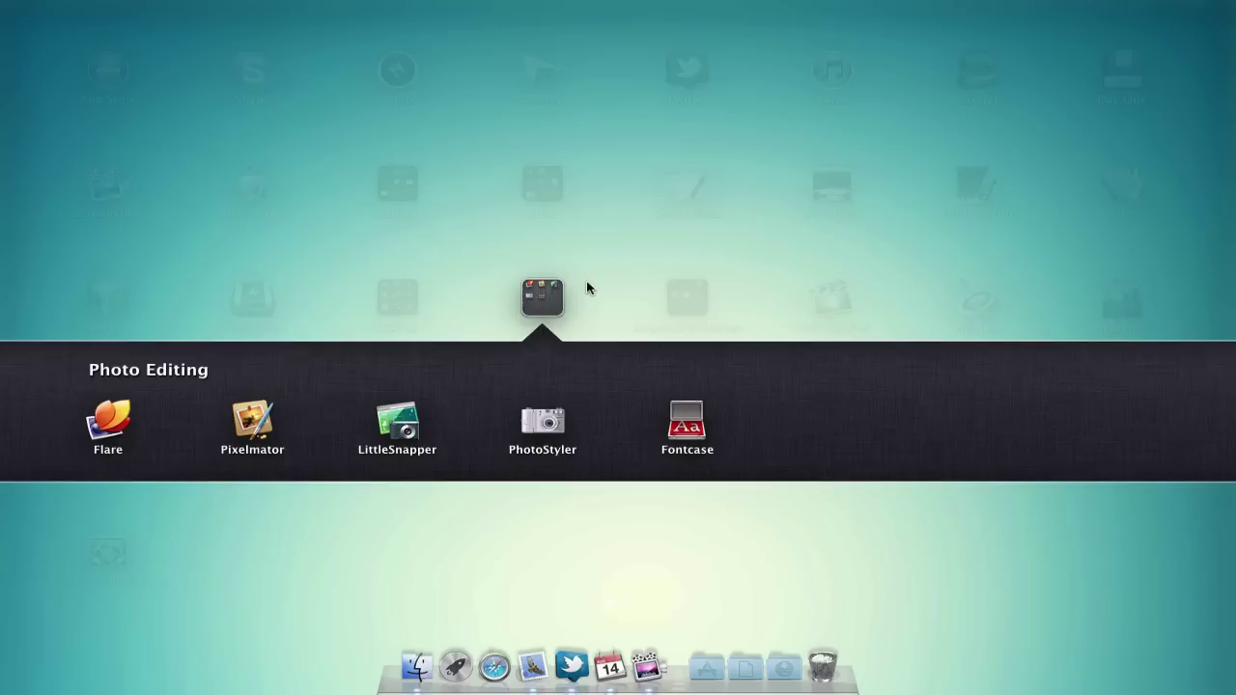
{"action": "left_click", "coordinate": [265, 422]}
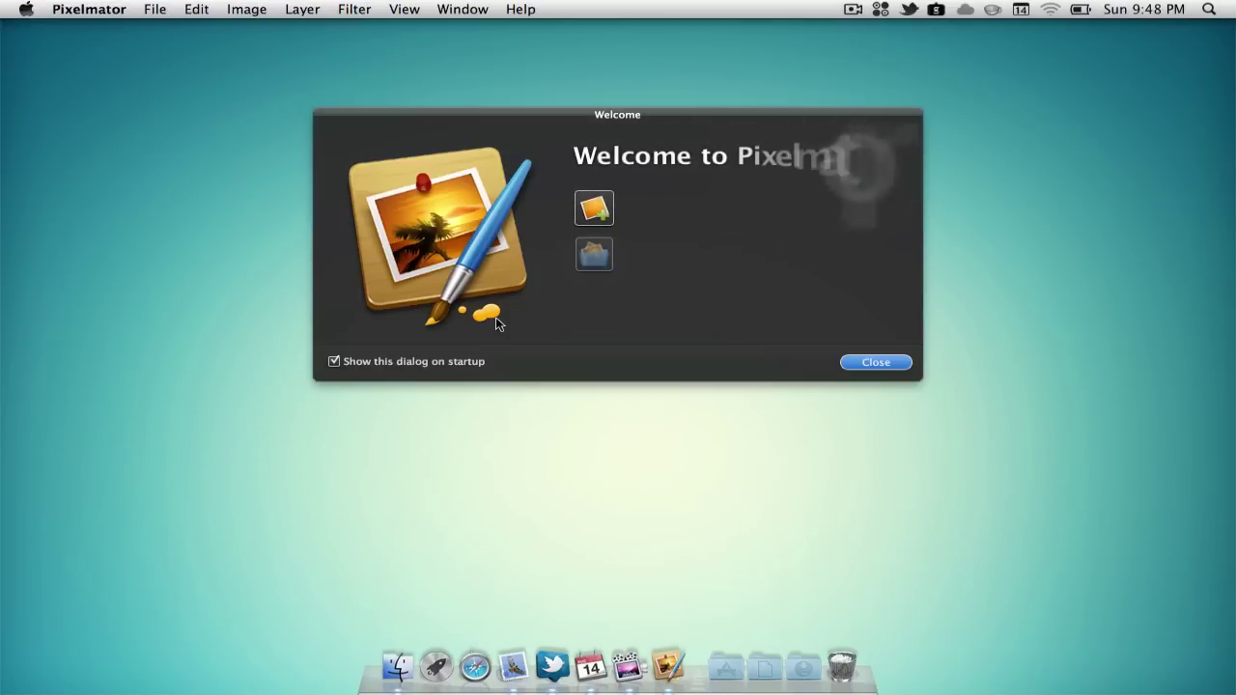
Step: Create a new 500 × 662 px white image from the Welcome dialog
{"action": "left_click", "coordinate": [594, 208]}
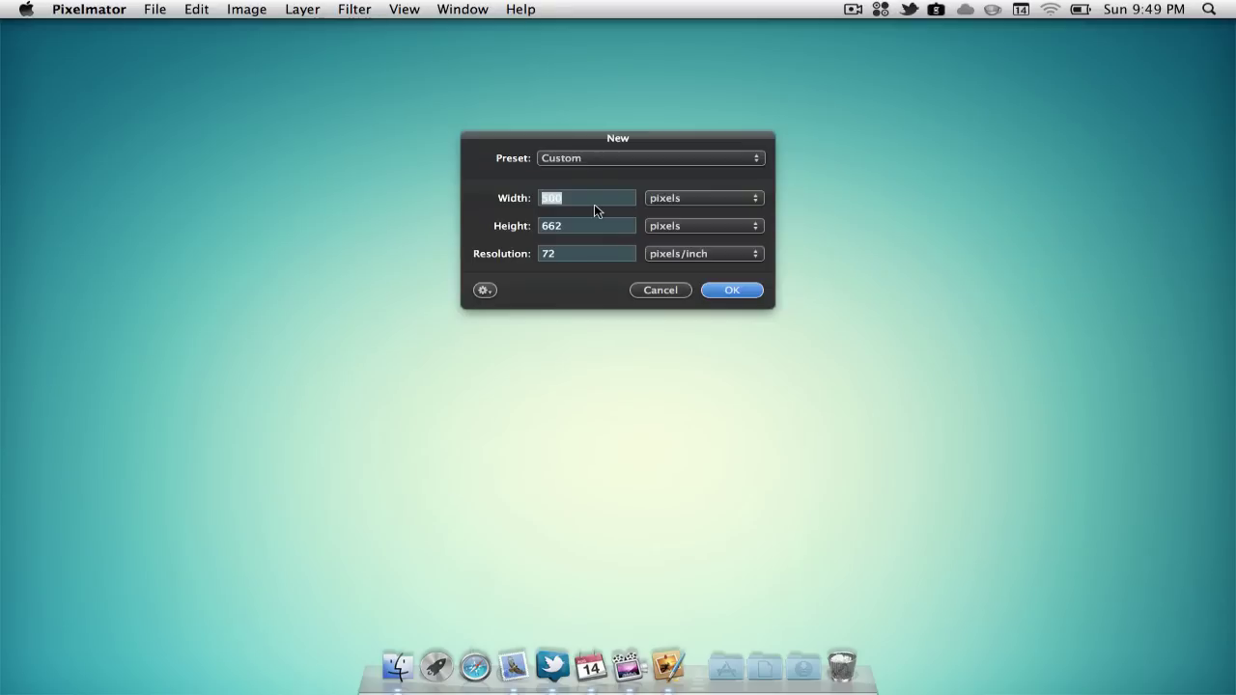
{"action": "key", "text": "Return"}
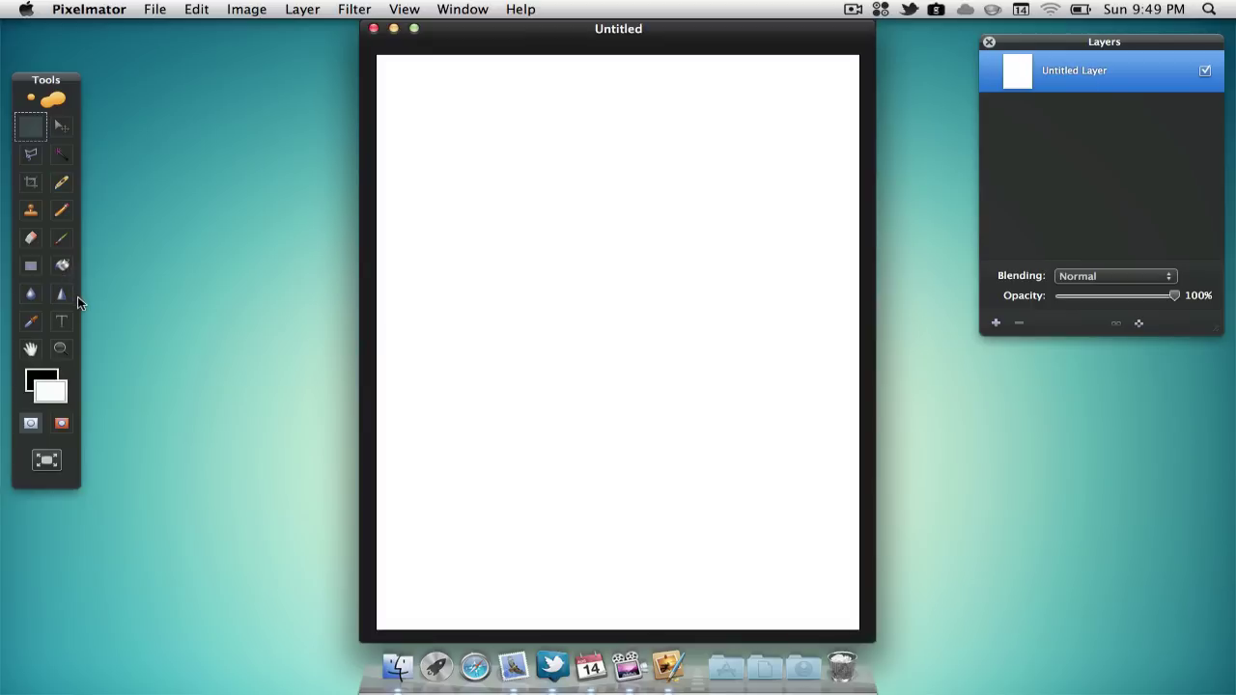
Step: Select the Gradient tool and add an empty layer at 100% opacity with Normal blending
{"action": "left_click", "coordinate": [31, 268]}
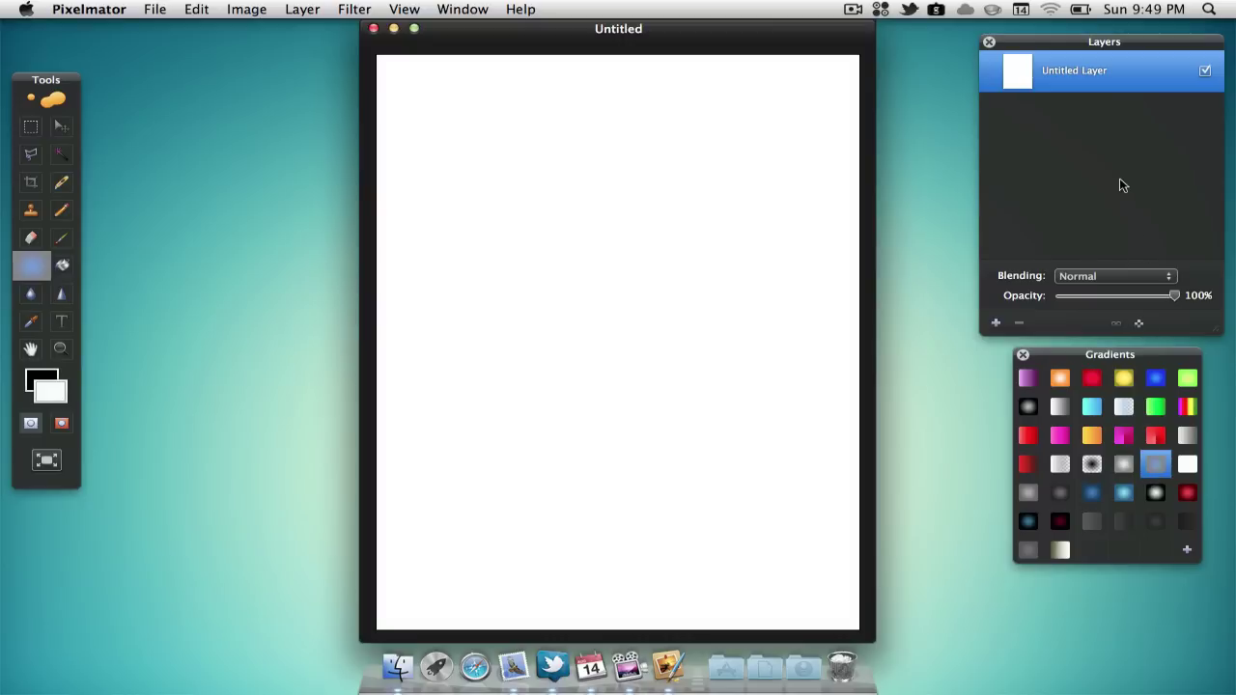
{"action": "left_click", "coordinate": [996, 325]}
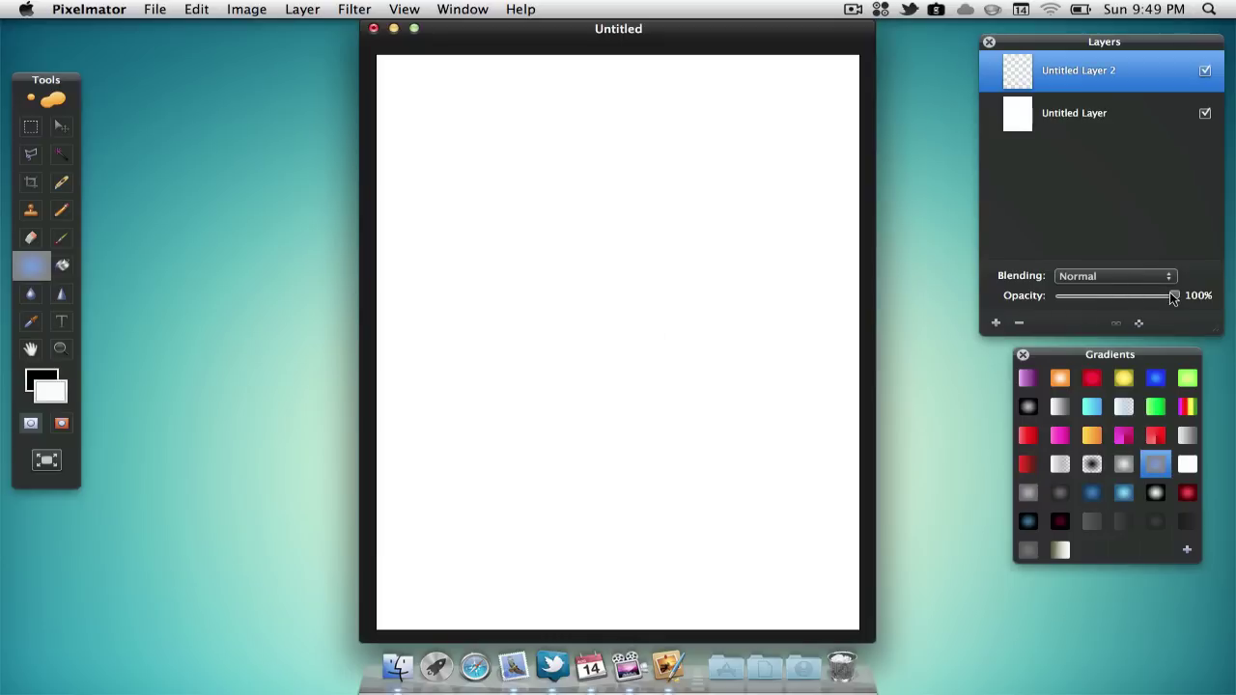
{"action": "mouse_move", "coordinate": [1171, 296]}
{"action": "left_mouse_down"}
{"action": "mouse_move", "coordinate": [1089, 297]}
{"action": "mouse_move", "coordinate": [1173, 296]}
{"action": "left_mouse_up"}
{"action": "left_click", "coordinate": [1147, 278]}
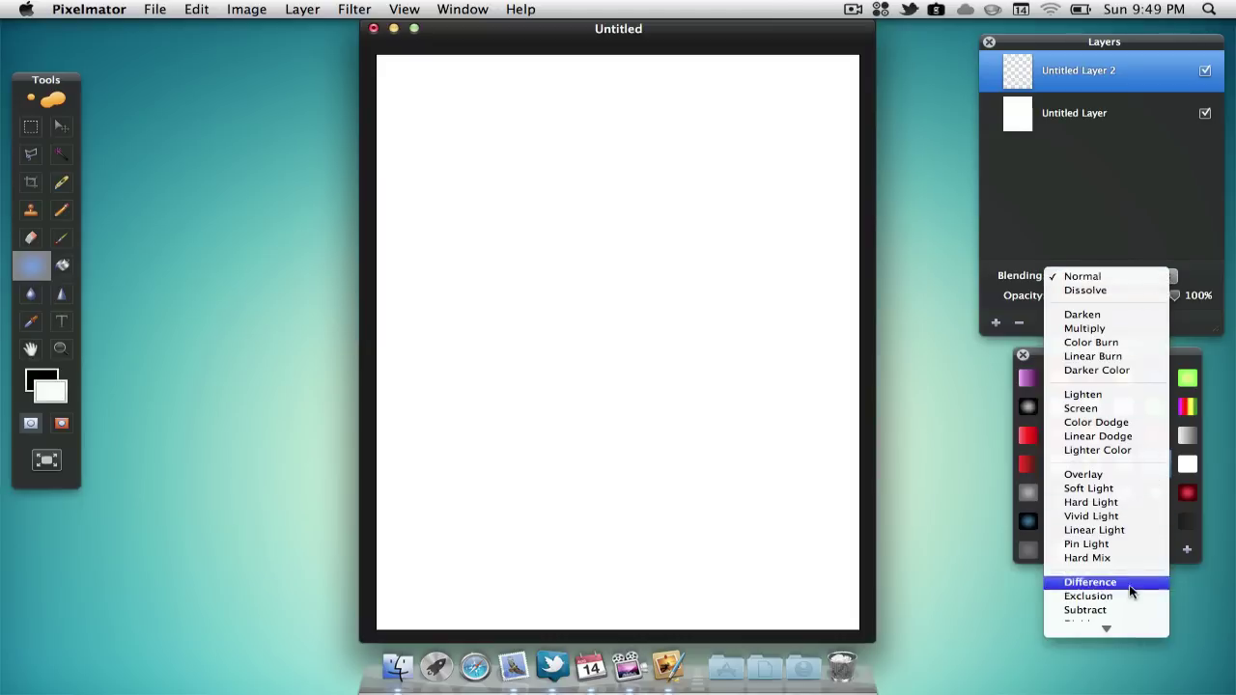
{"action": "mouse_move", "coordinate": [1132, 649]}
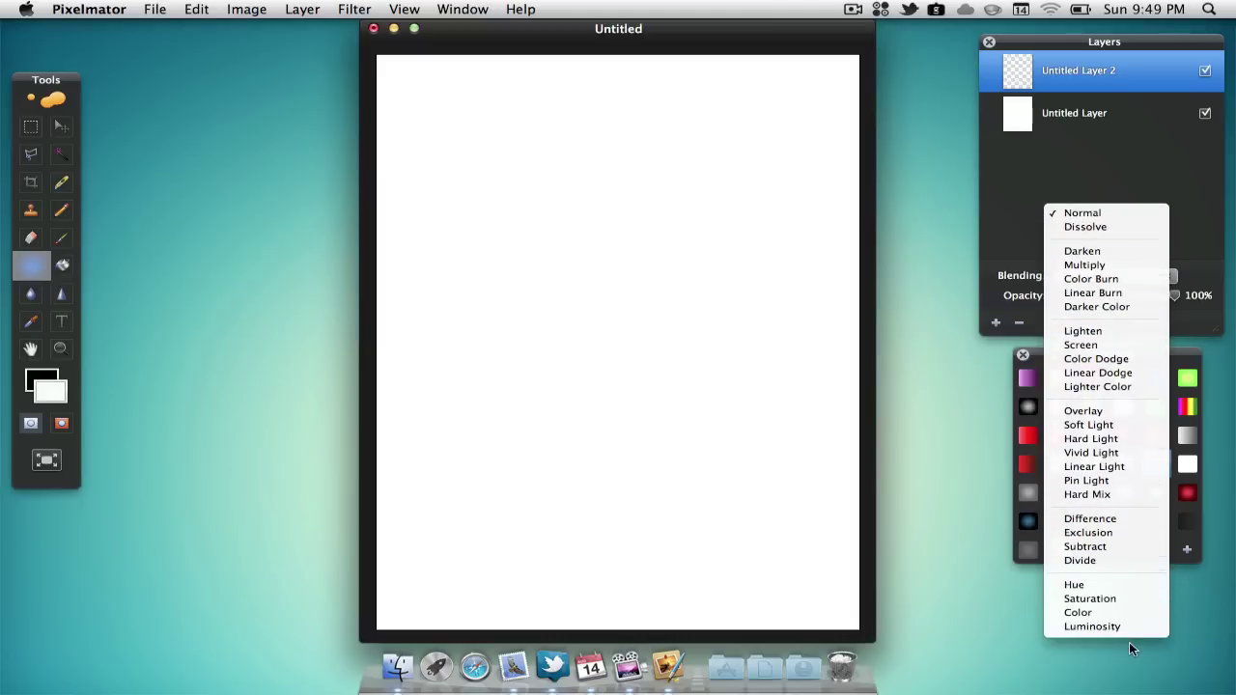
{"action": "left_click", "coordinate": [1205, 280]}
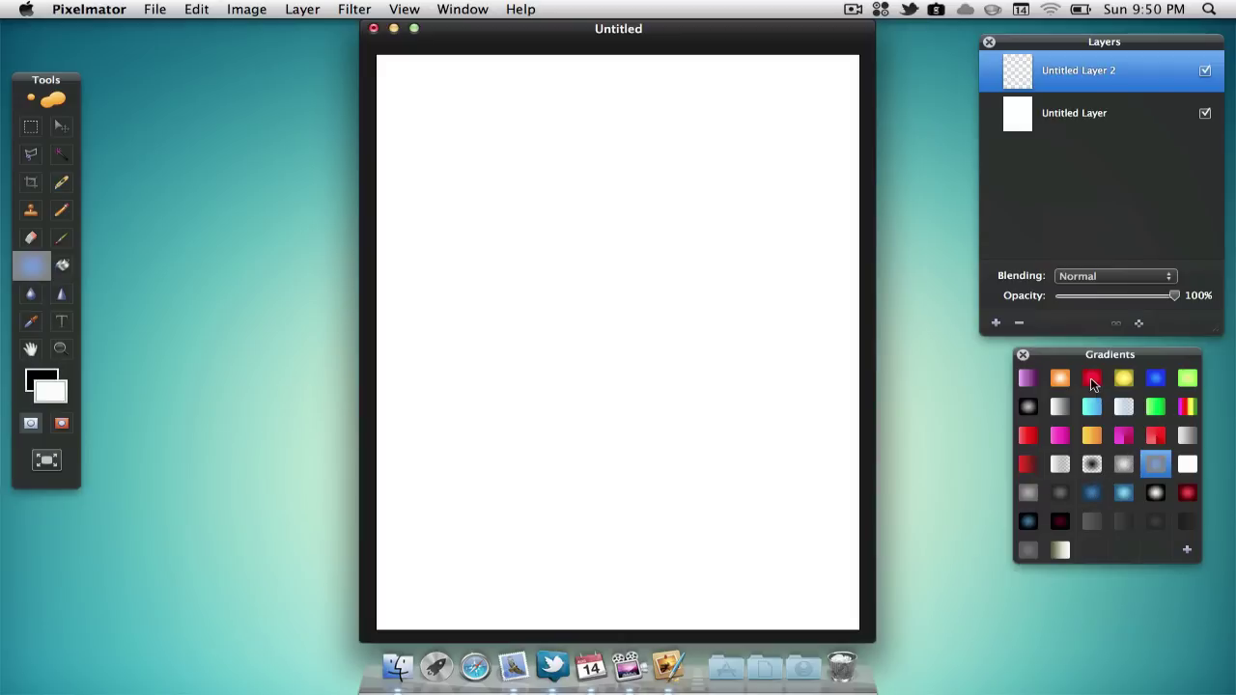
Step: Edit the radial gradient preset to run from deep blue to black
{"action": "left_click", "coordinate": [1188, 550]}
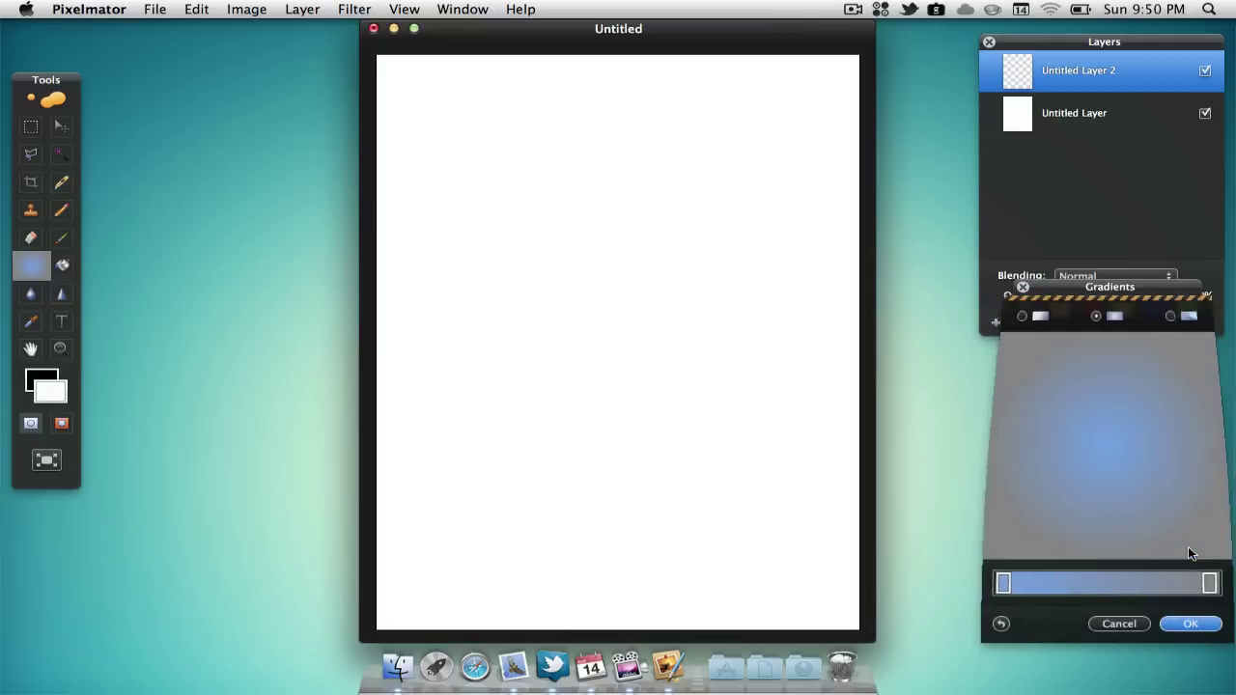
{"action": "double_click", "coordinate": [1005, 580]}
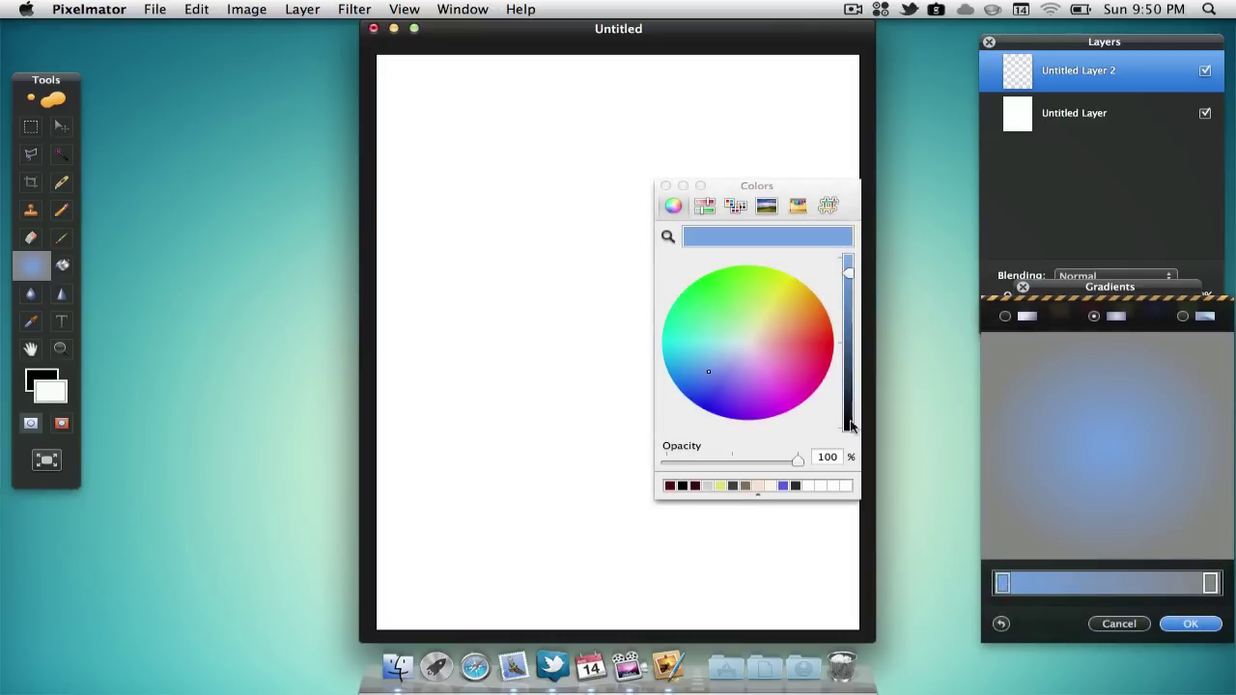
{"action": "left_click_drag", "start_coordinate": [722, 356], "coordinate": [692, 418]}
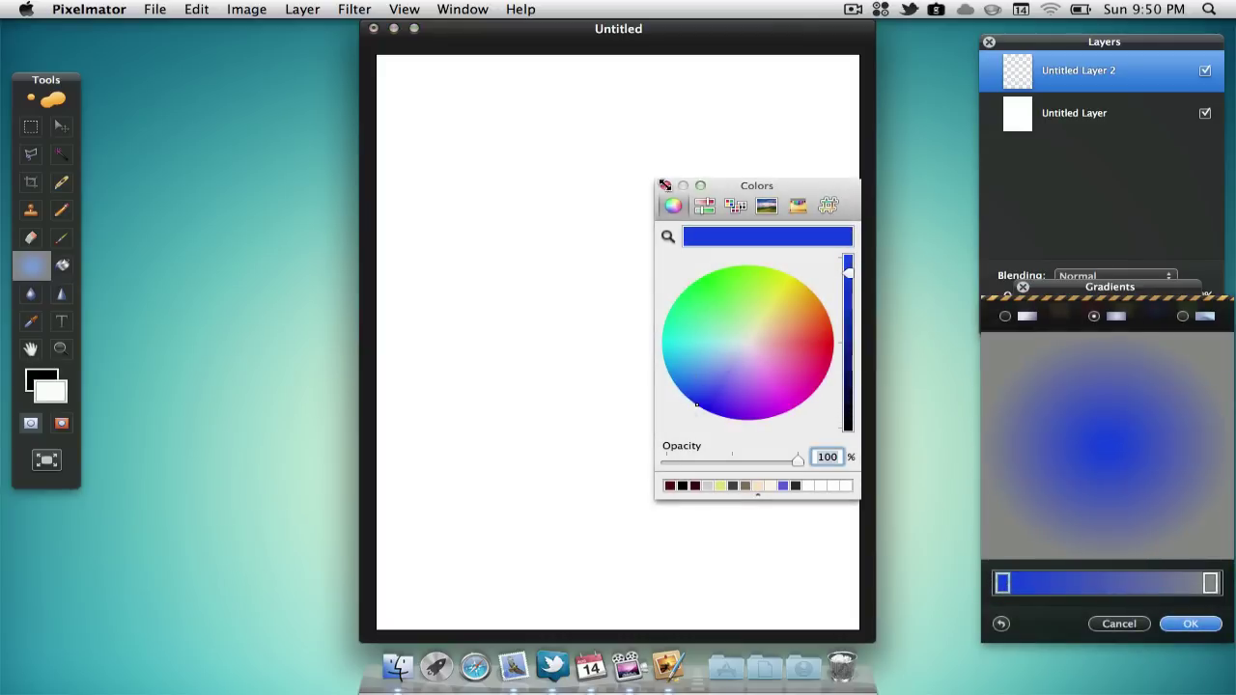
{"action": "left_click", "coordinate": [665, 186]}
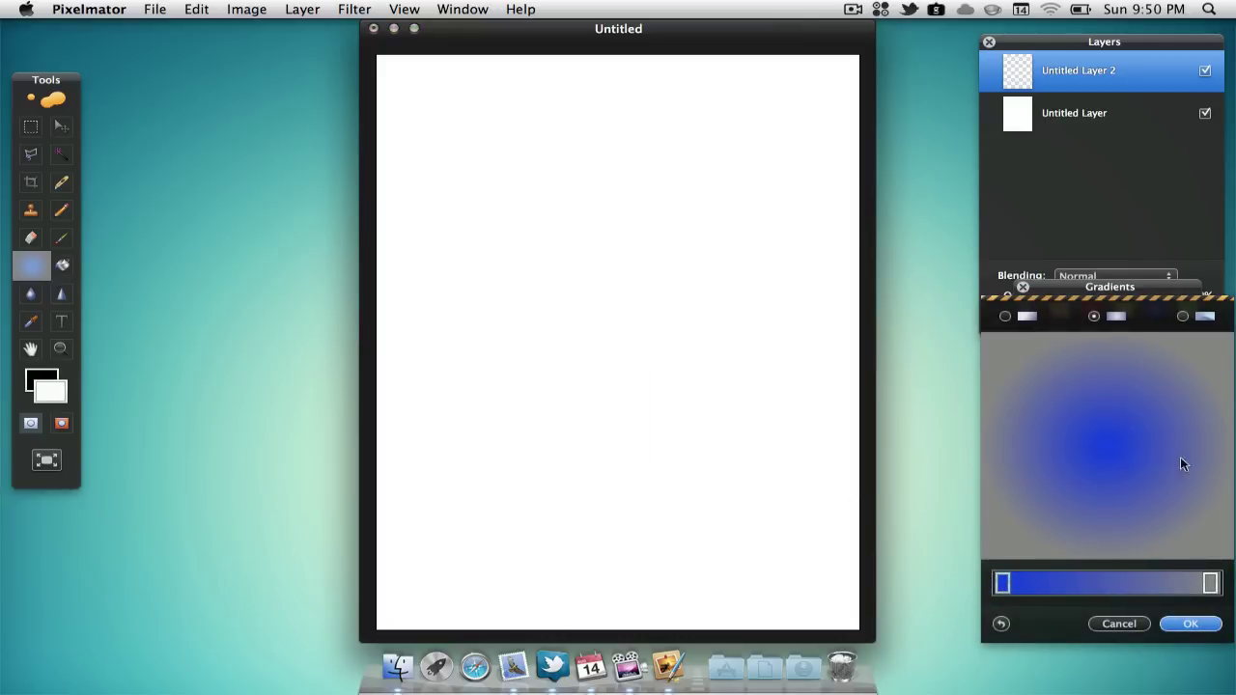
{"action": "double_click", "coordinate": [1210, 583]}
{"action": "left_click_drag", "start_coordinate": [850, 386], "coordinate": [848, 431]}
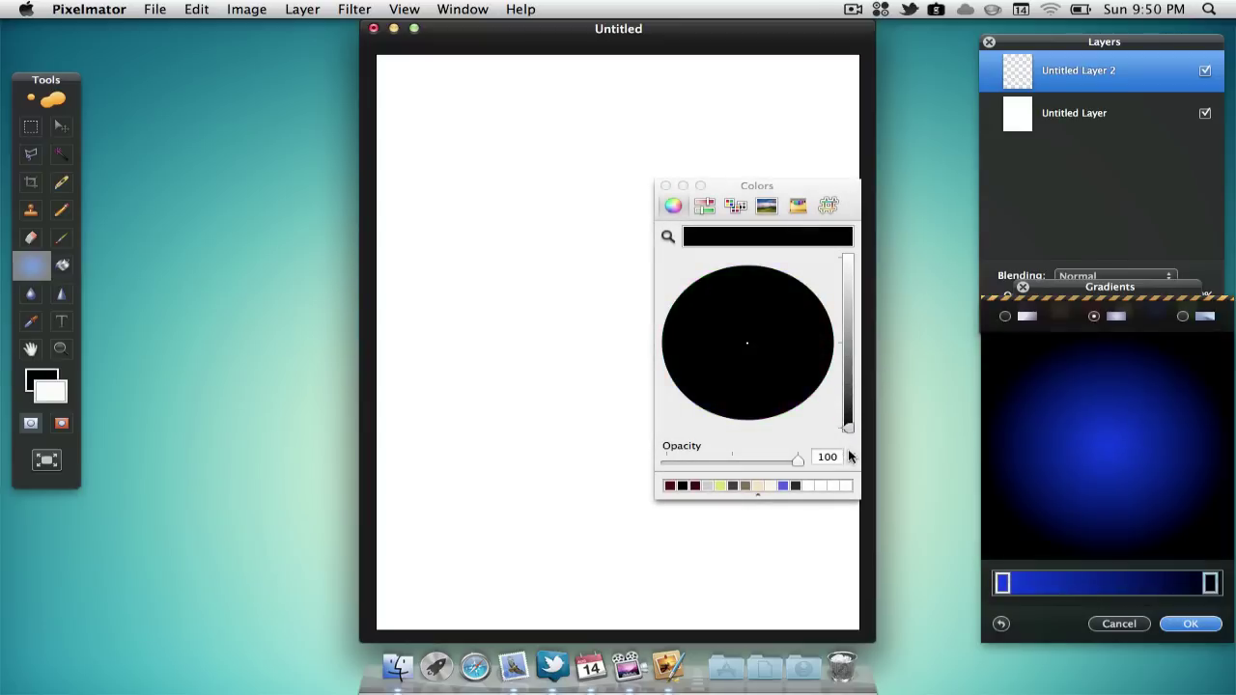
{"action": "left_click", "coordinate": [665, 185]}
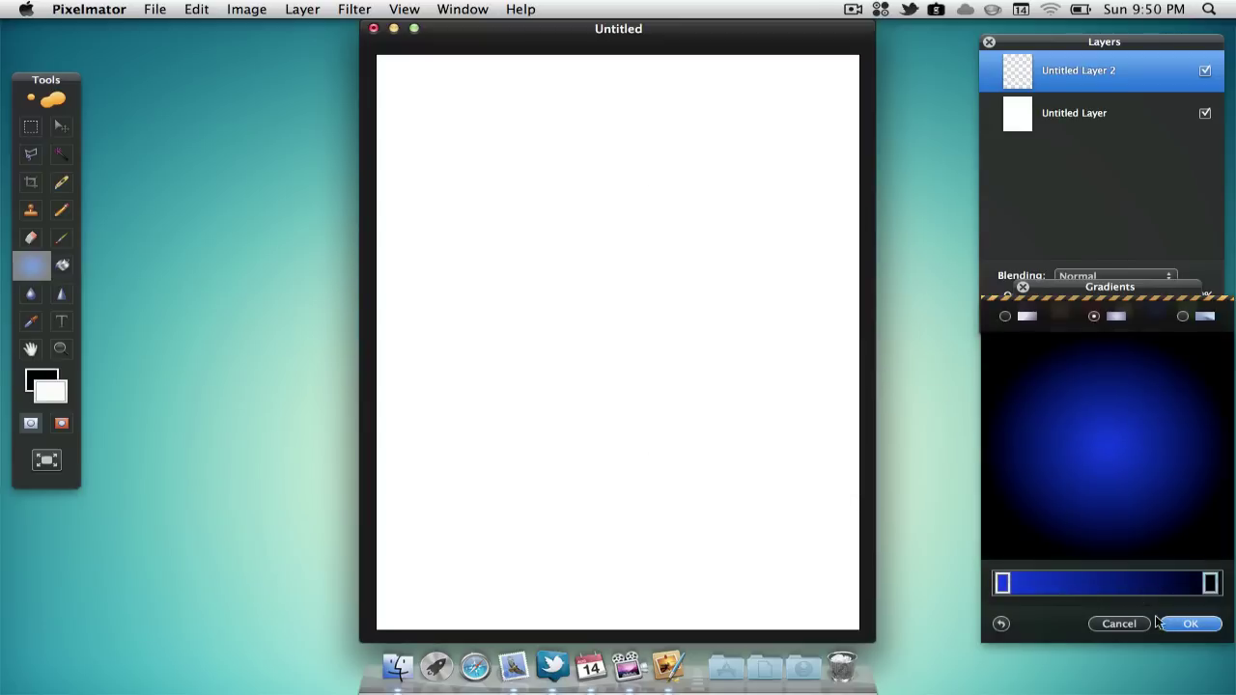
{"action": "left_click", "coordinate": [1195, 625]}
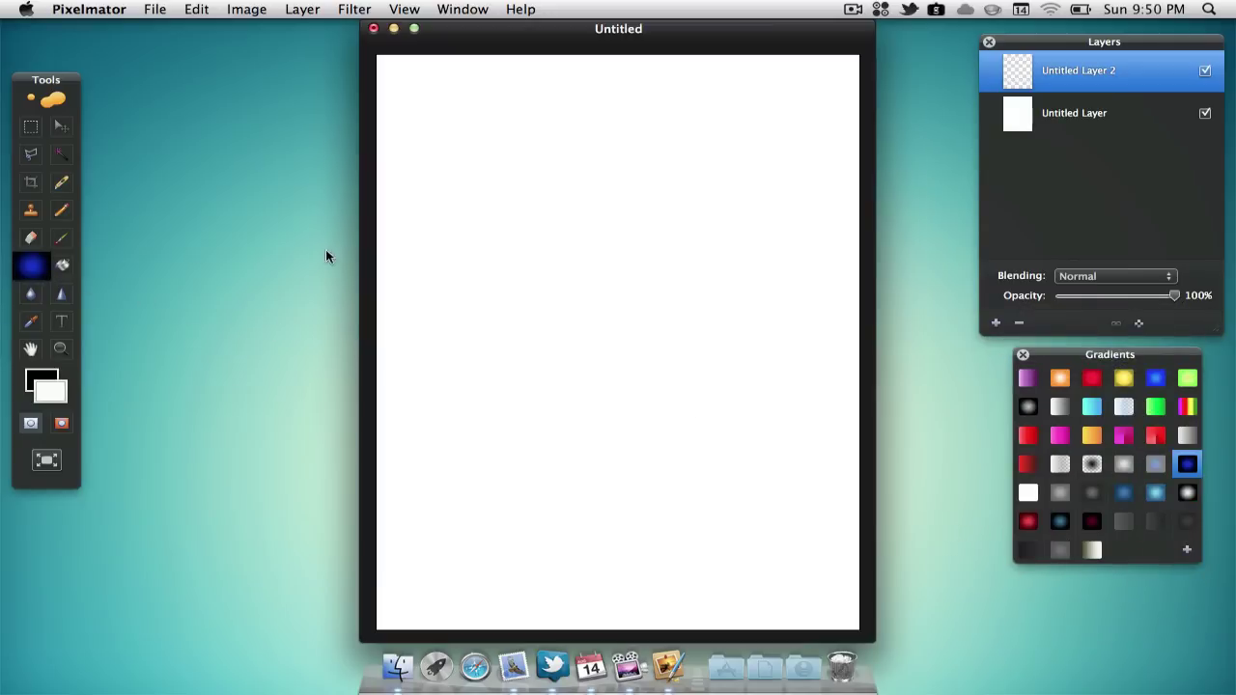
Step: Fill the layer with the radial gradient from the centre and paint a curved white stroke
{"action": "left_click_drag", "start_coordinate": [597, 267], "coordinate": [599, 639]}
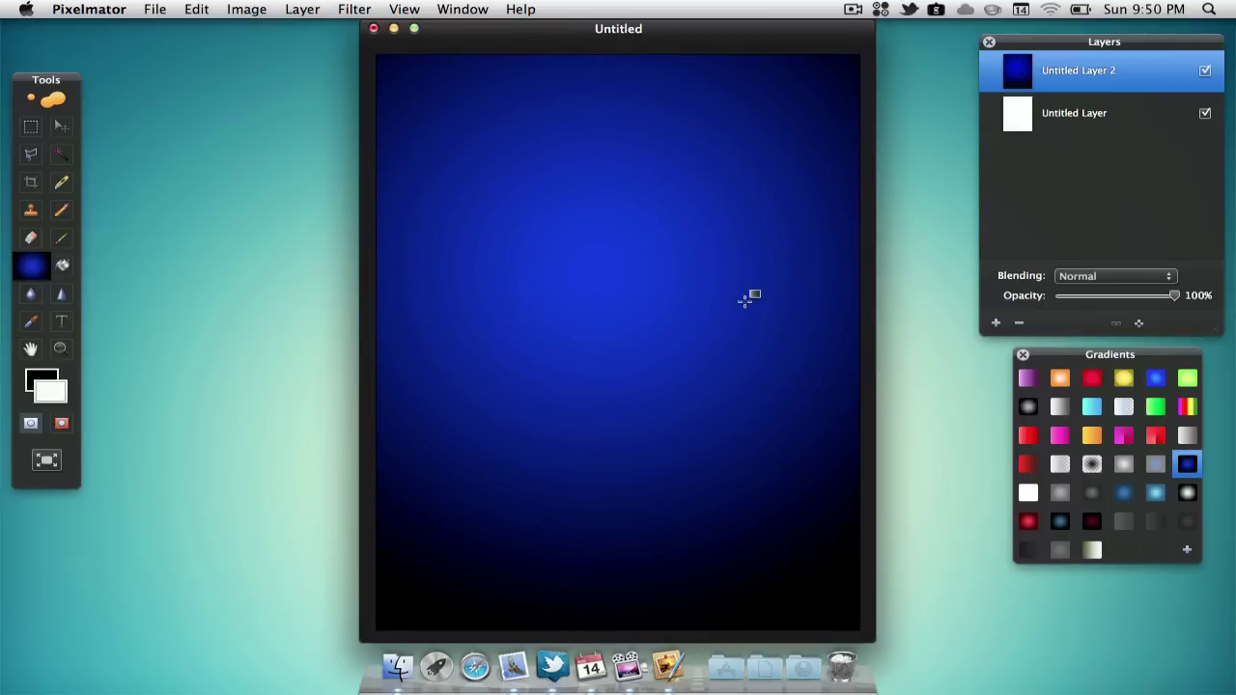
{"action": "left_click", "coordinate": [61, 241]}
{"action": "mouse_move", "coordinate": [518, 295]}
{"action": "left_mouse_down"}
{"action": "mouse_move", "coordinate": [565, 243]}
{"action": "mouse_move", "coordinate": [683, 218]}
{"action": "mouse_move", "coordinate": [688, 256]}
{"action": "mouse_move", "coordinate": [584, 310]}
{"action": "mouse_move", "coordinate": [631, 358]}
{"action": "mouse_move", "coordinate": [668, 328]}
{"action": "mouse_move", "coordinate": [587, 299]}
{"action": "mouse_move", "coordinate": [538, 258]}
{"action": "mouse_move", "coordinate": [573, 203]}
{"action": "mouse_move", "coordinate": [663, 185]}
{"action": "left_mouse_up"}
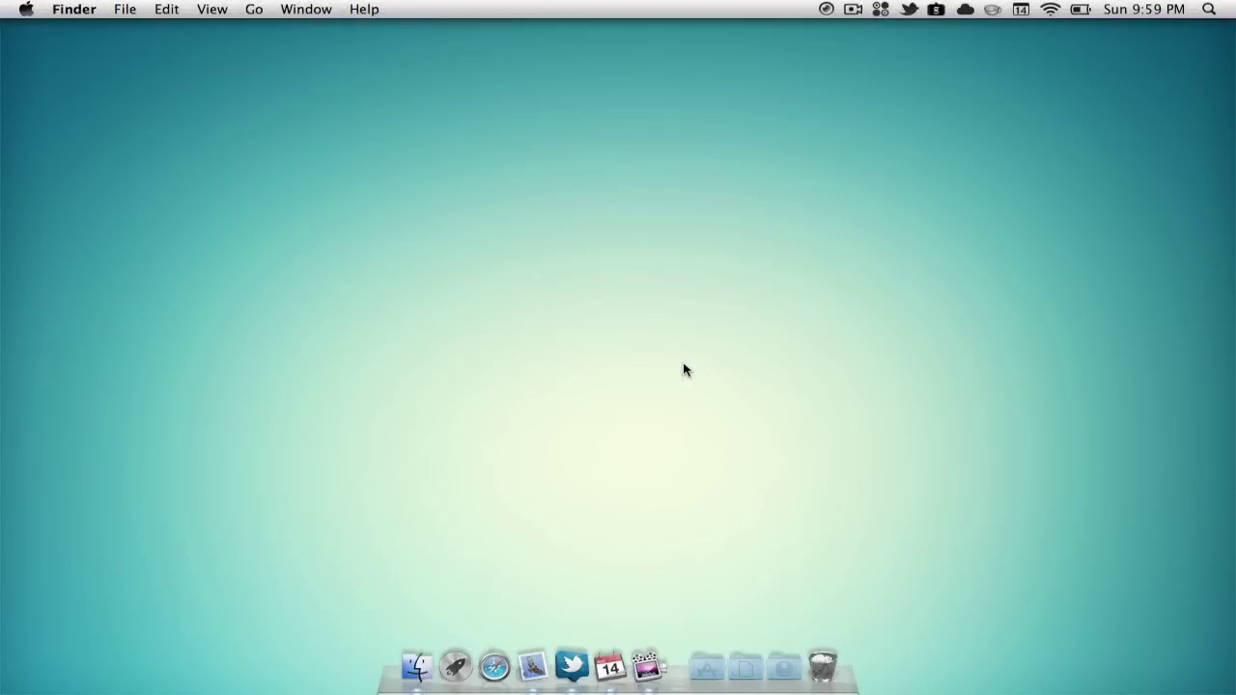
Step: Open Launchpad with F4 and start LittleSnapper from the Photo Editing folder
{"action": "key", "text": "F4"}
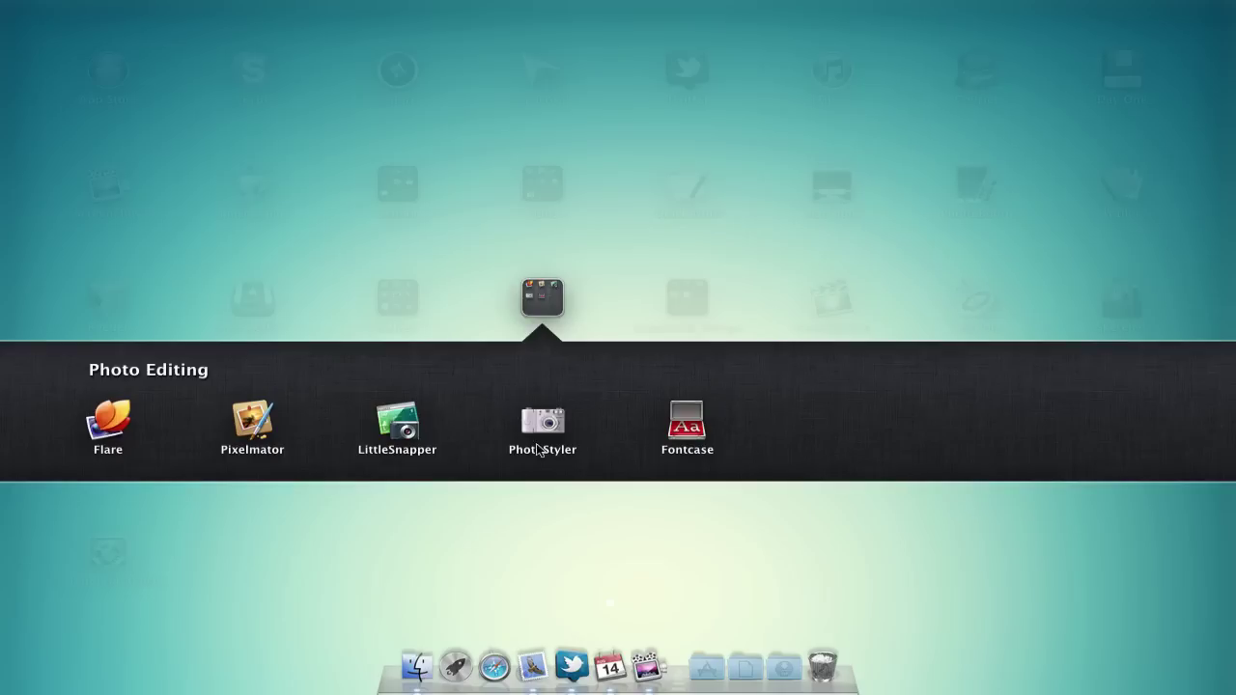
{"action": "left_click", "coordinate": [397, 423]}
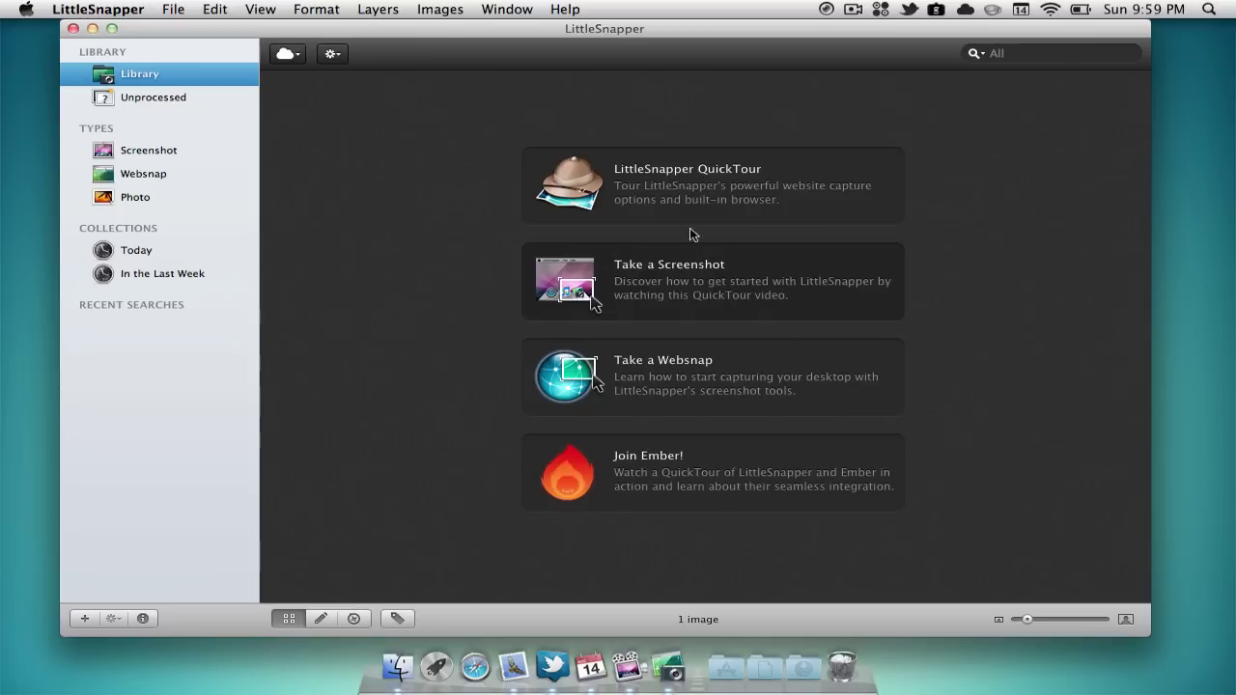
Step: Use Snap Window to capture LittleSnapper's own window, adding two LittleSnapper snaps to the library
{"action": "left_click", "coordinate": [824, 11]}
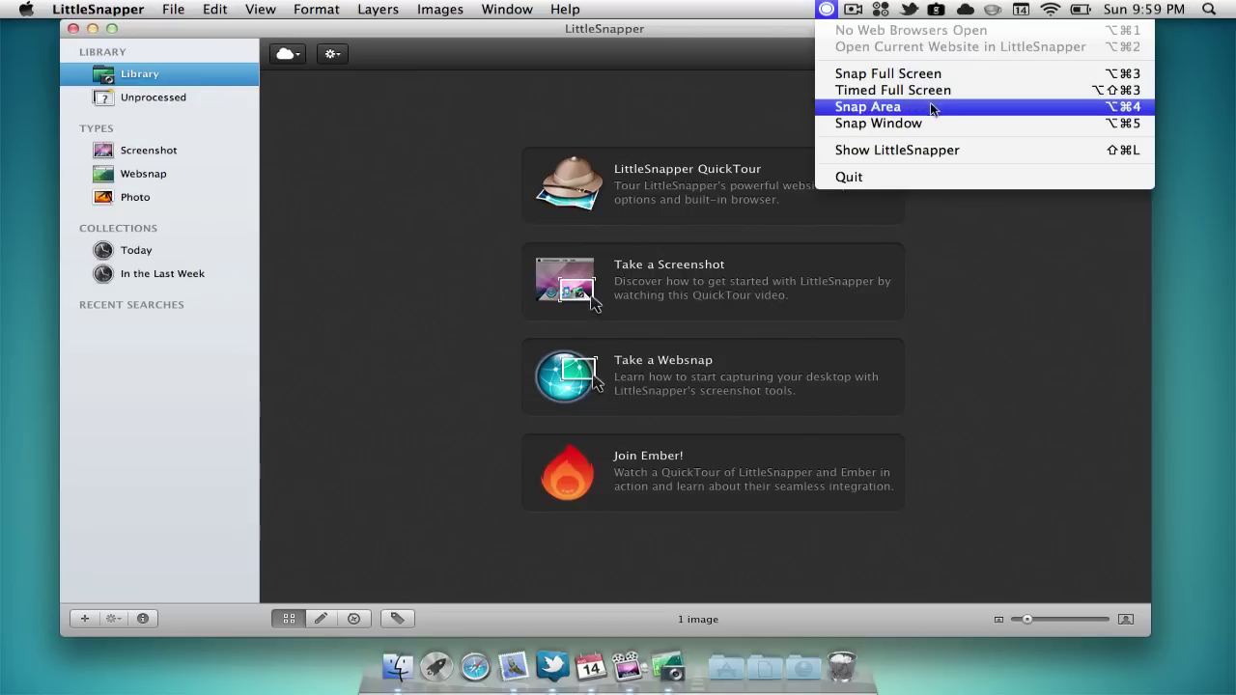
{"action": "left_click", "coordinate": [1085, 123]}
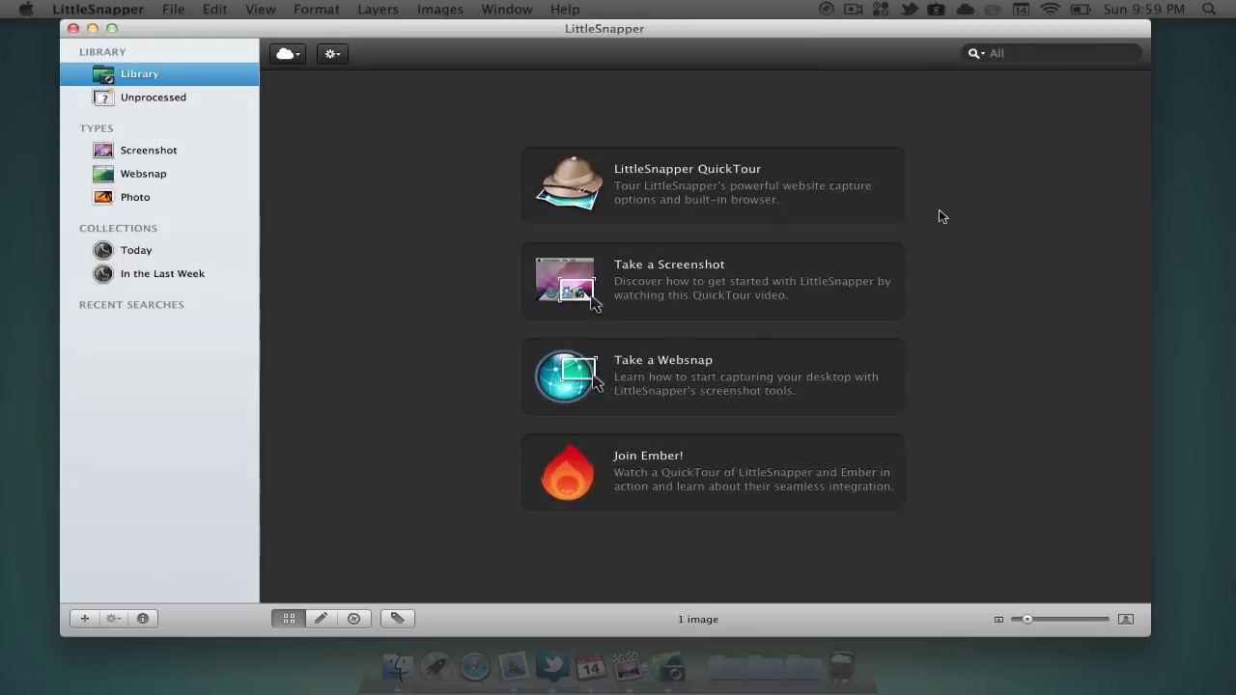
{"action": "left_click", "coordinate": [1016, 242]}
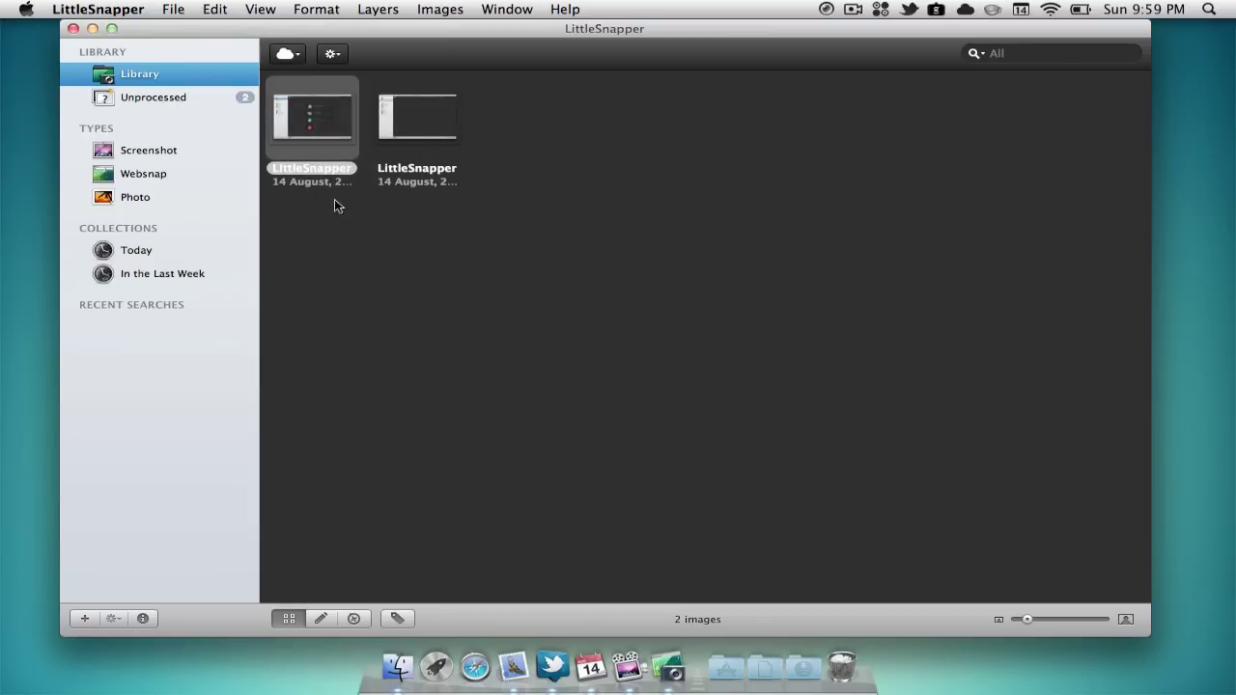
Step: Open the first snap and spotlight the QuickTour tile with the Highlight tool
{"action": "double_click", "coordinate": [328, 114]}
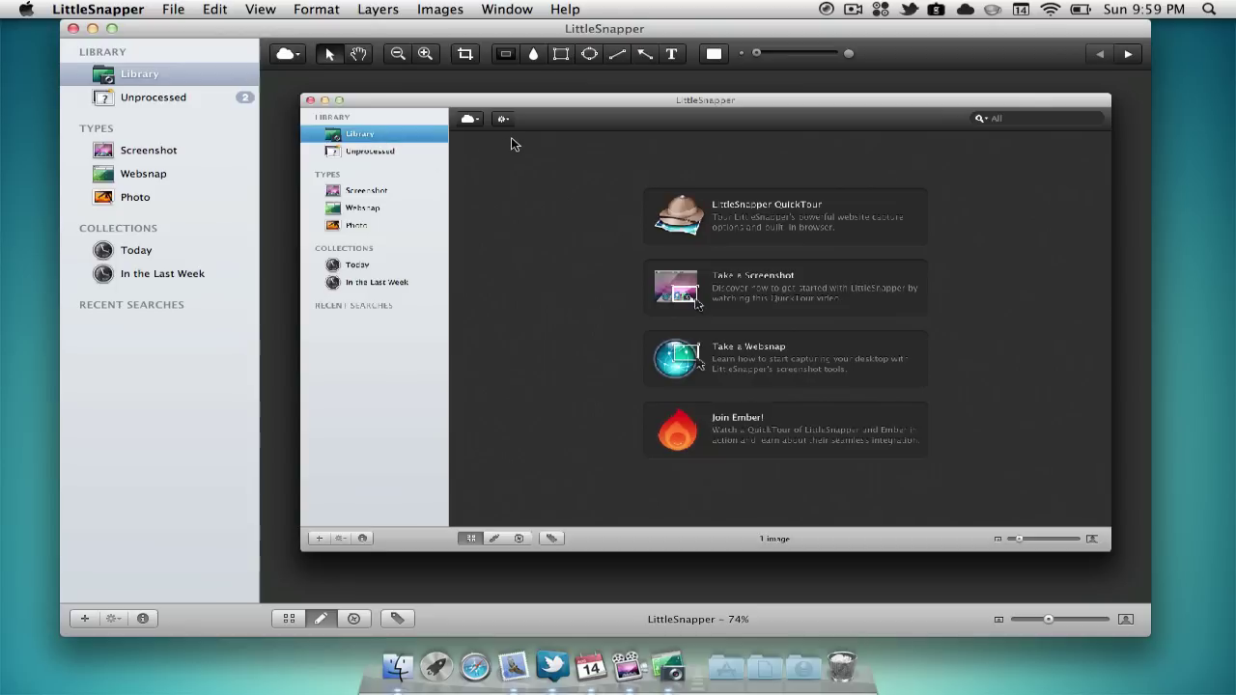
{"action": "left_click", "coordinate": [503, 56]}
{"action": "left_click_drag", "start_coordinate": [631, 180], "coordinate": [942, 255]}
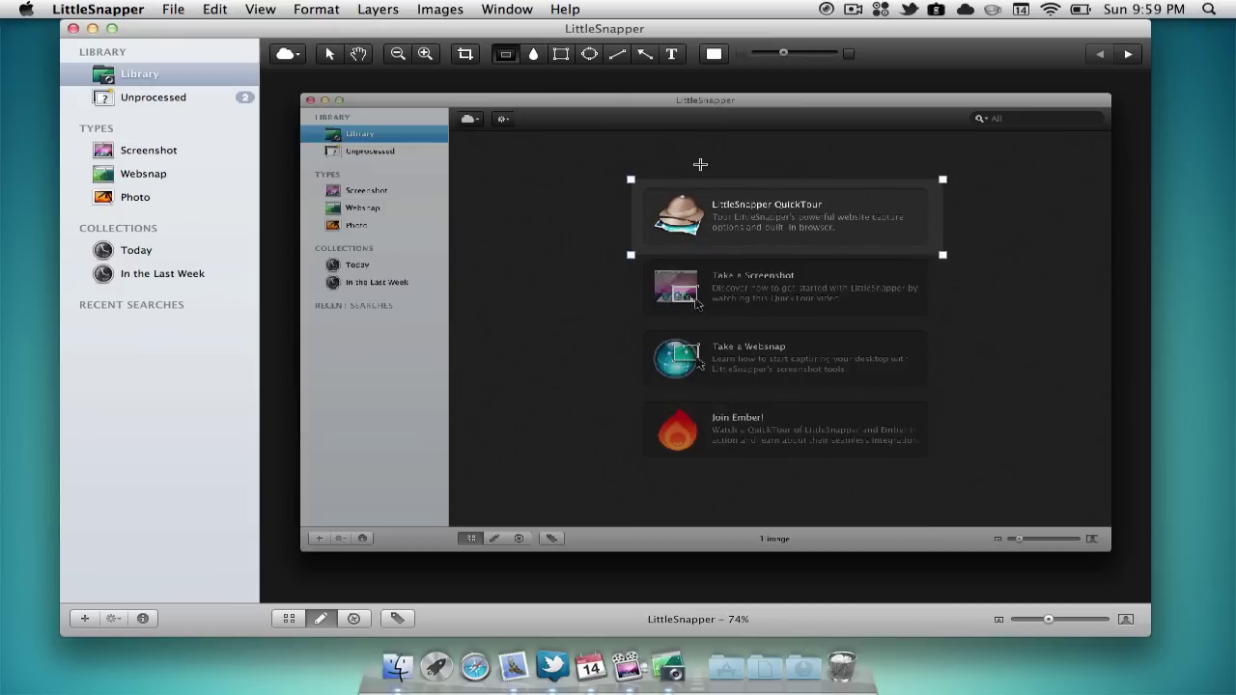
Step: Strongly blur the Take a Screenshot tile and draw a white rectangle left of QuickTour
{"action": "left_click", "coordinate": [534, 56]}
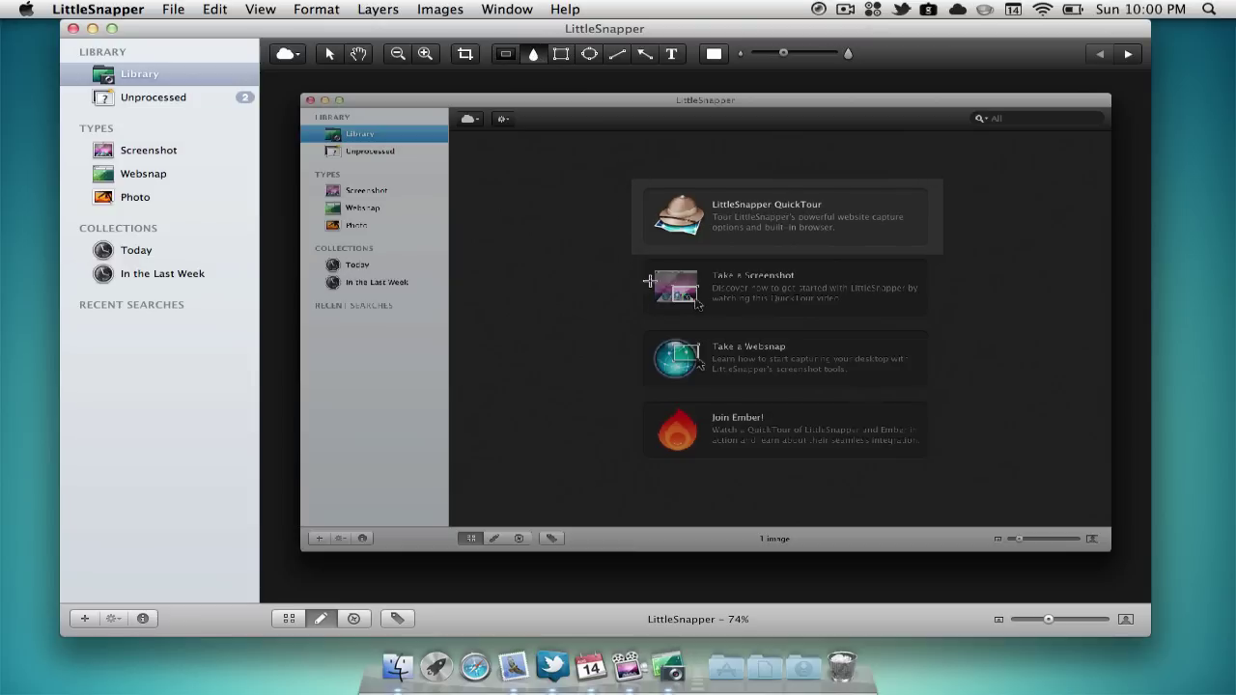
{"action": "left_click_drag", "start_coordinate": [637, 256], "coordinate": [938, 319]}
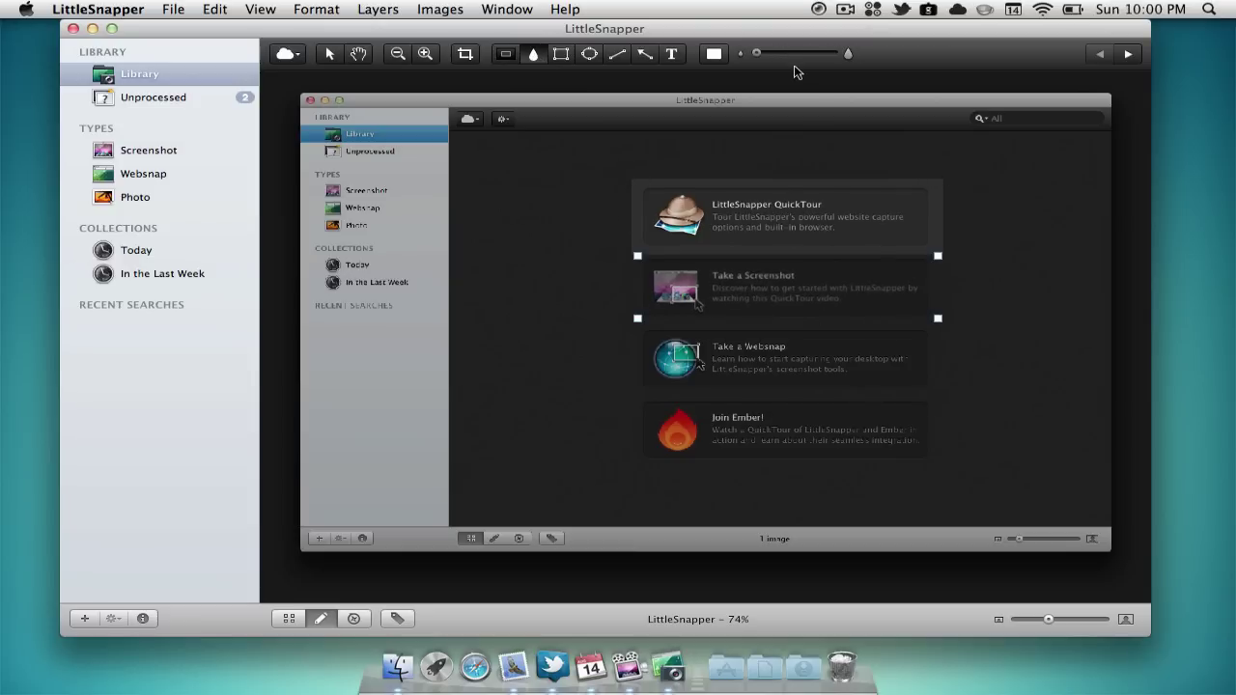
{"action": "left_click_drag", "start_coordinate": [758, 55], "coordinate": [809, 55]}
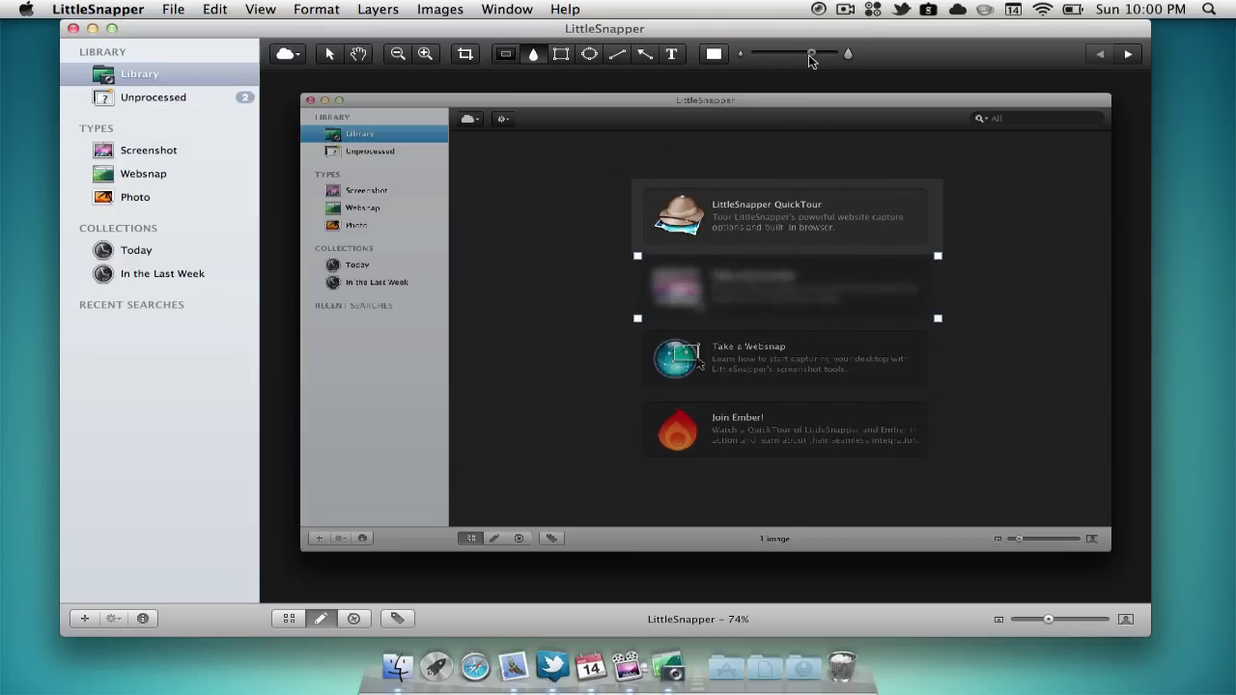
{"action": "left_click", "coordinate": [561, 54]}
{"action": "left_click_drag", "start_coordinate": [481, 184], "coordinate": [619, 291]}
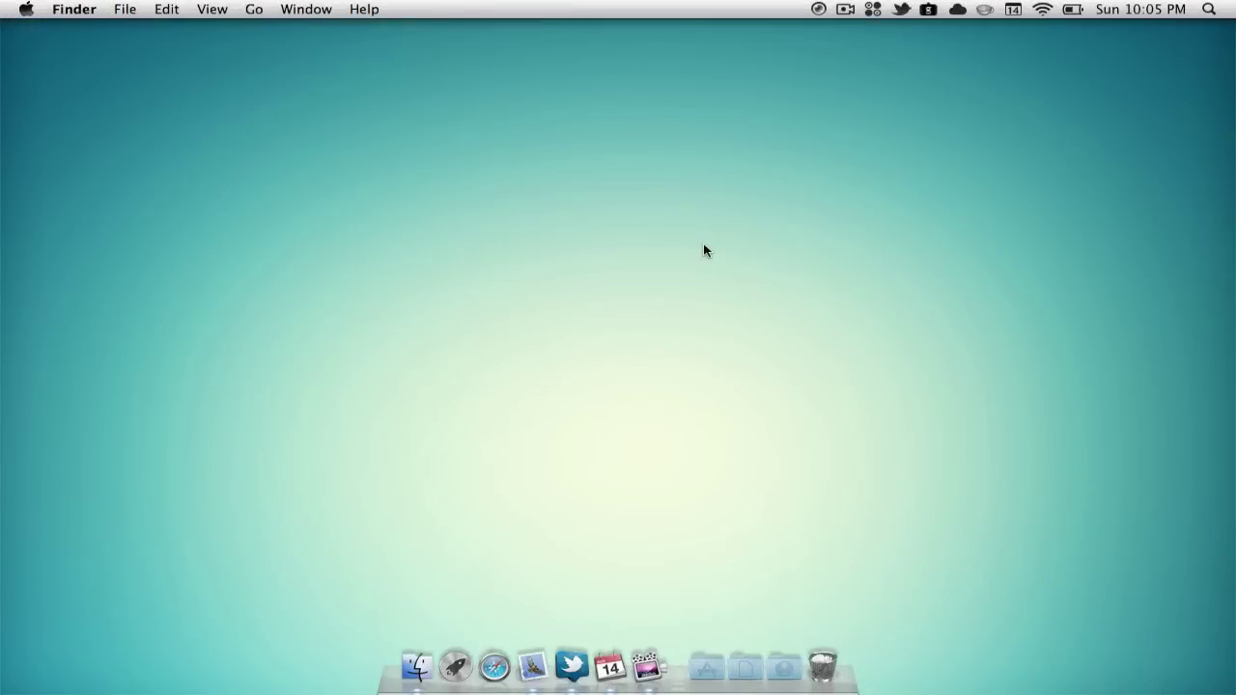
Step: Launch PhotoStyler and load the first Backgrounds image, 94_2560_1600.jpg
{"action": "key", "text": "F4"}
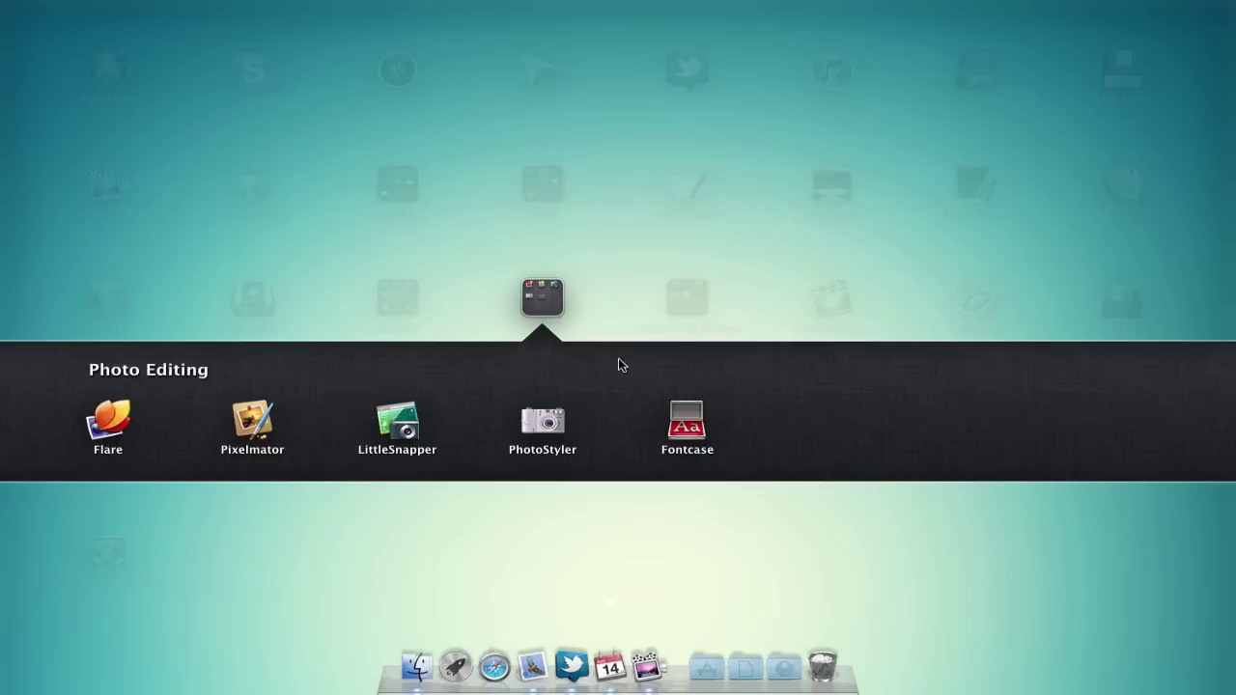
{"action": "left_click", "coordinate": [542, 425]}
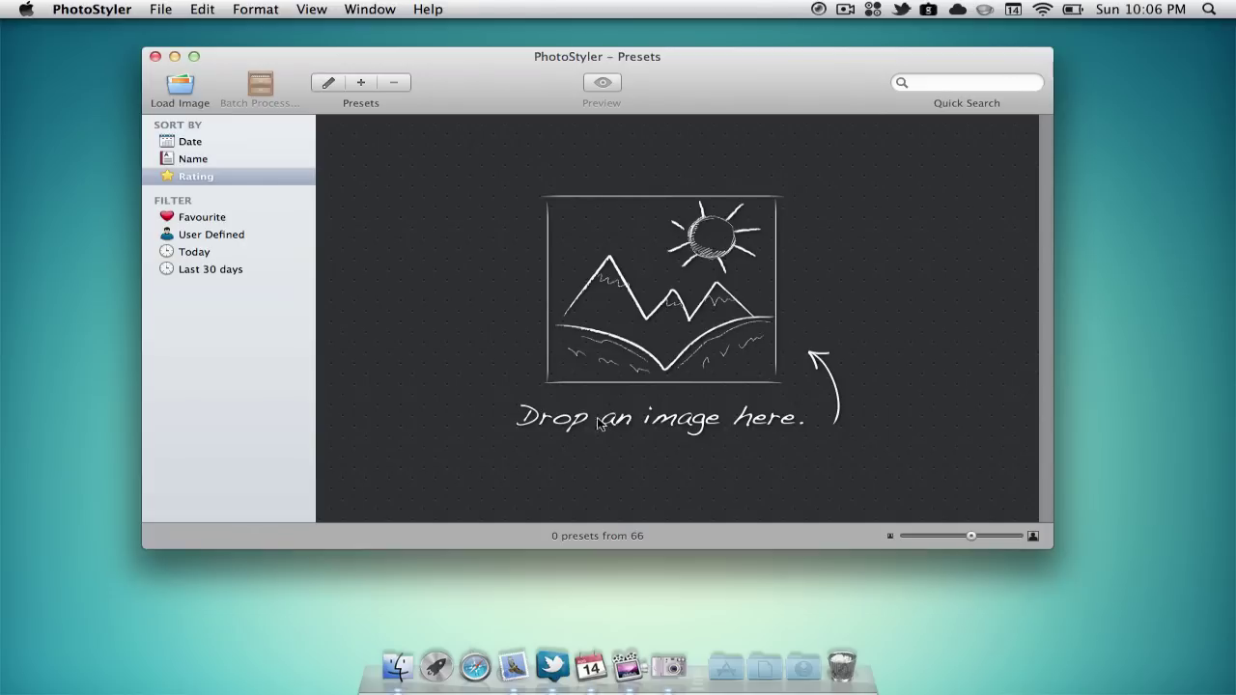
{"action": "left_click", "coordinate": [181, 89]}
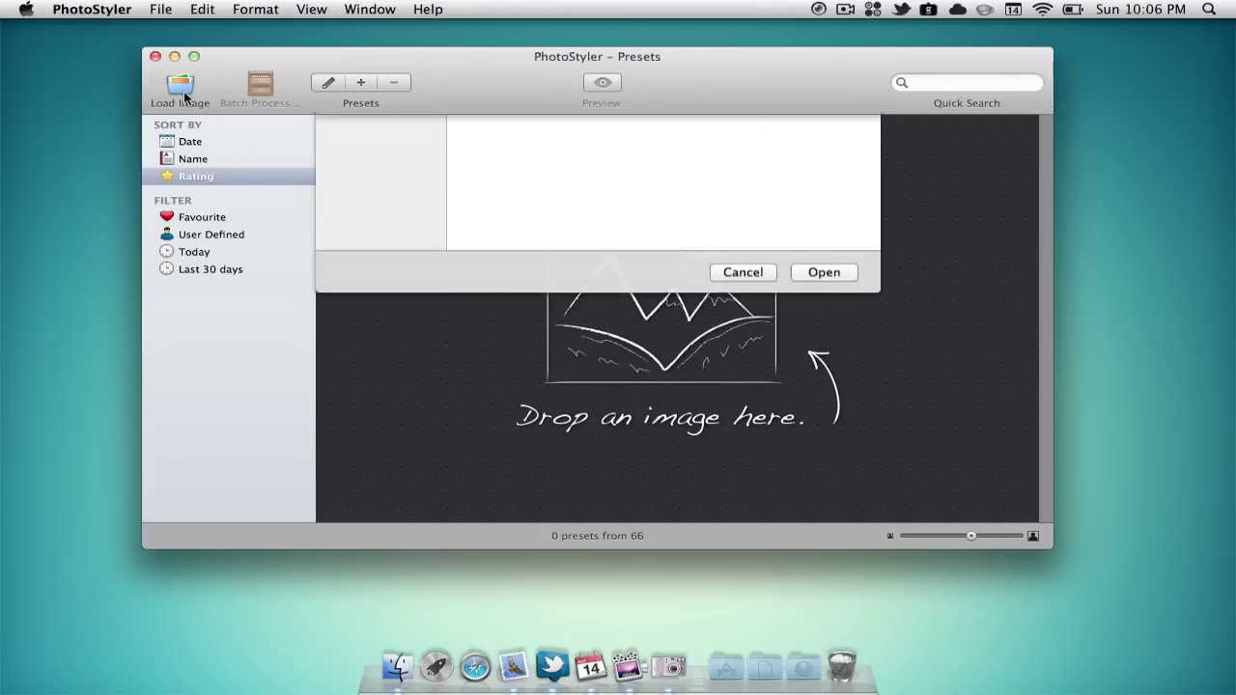
{"action": "double_click", "coordinate": [531, 191]}
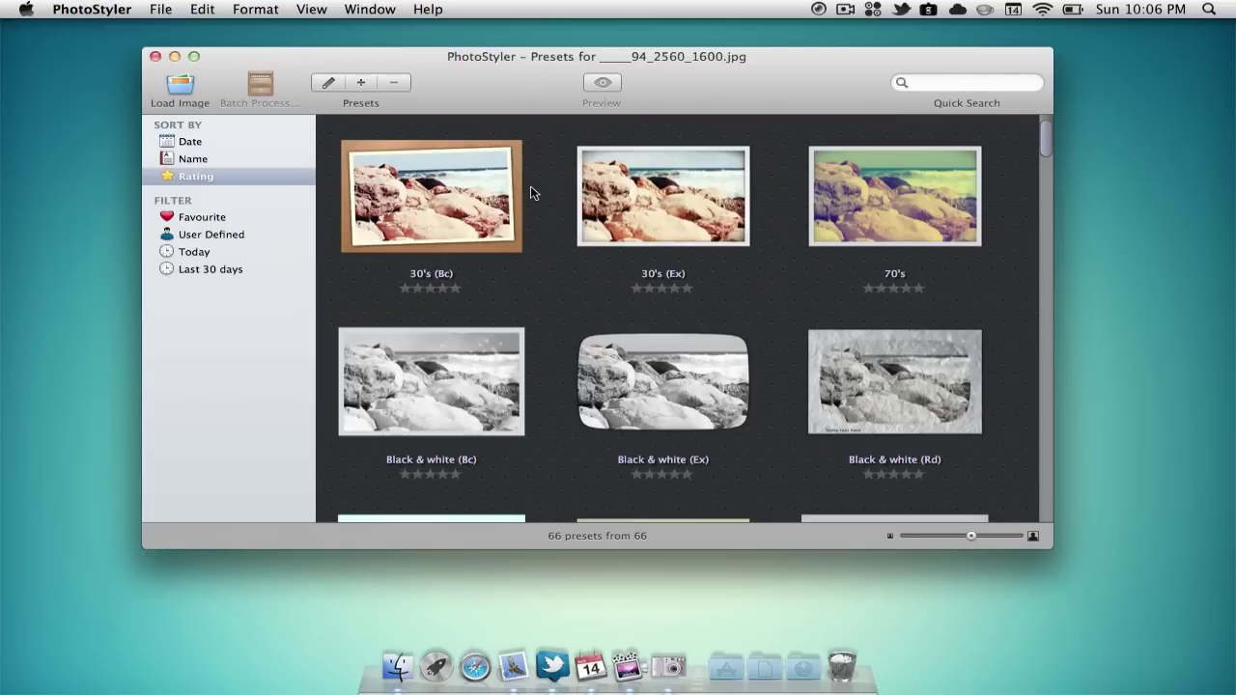
Step: Scroll the preset previews and select Charred photo #2
{"action": "scroll", "coordinate": [530, 194], "scroll_direction": "down", "scroll_amount": 4}
{"action": "scroll", "coordinate": [530, 193], "scroll_direction": "down", "scroll_amount": 8}
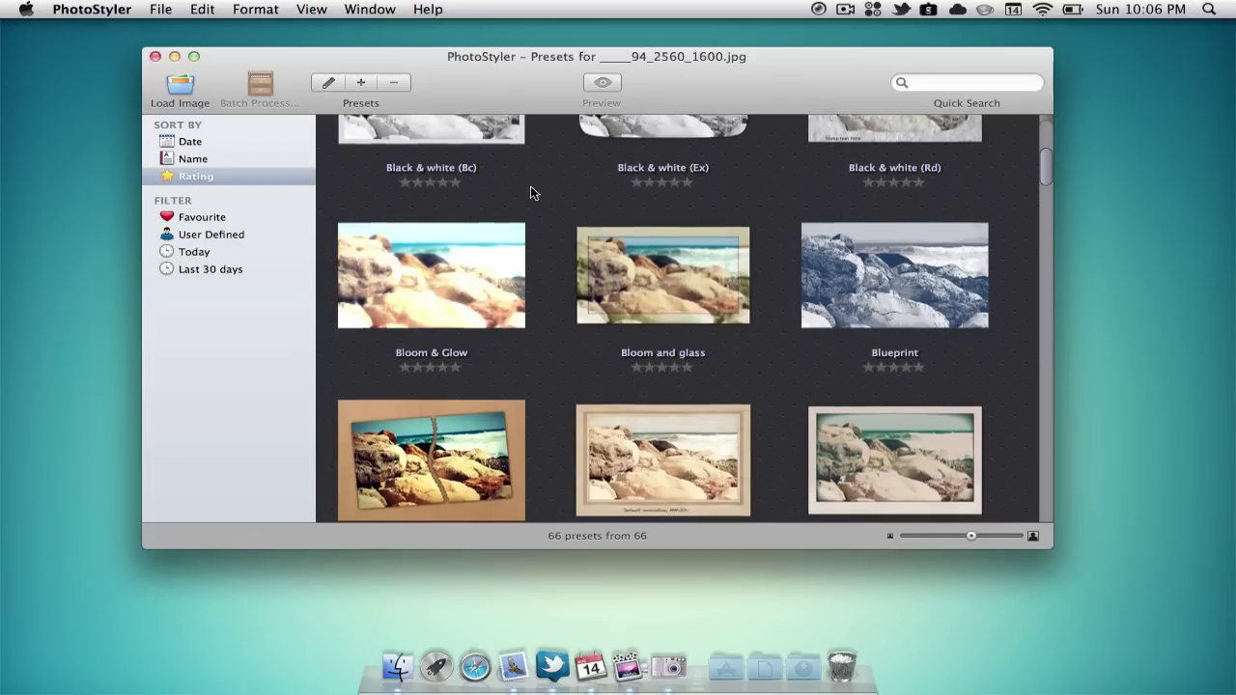
{"action": "scroll", "coordinate": [530, 194], "scroll_direction": "down", "scroll_amount": 1}
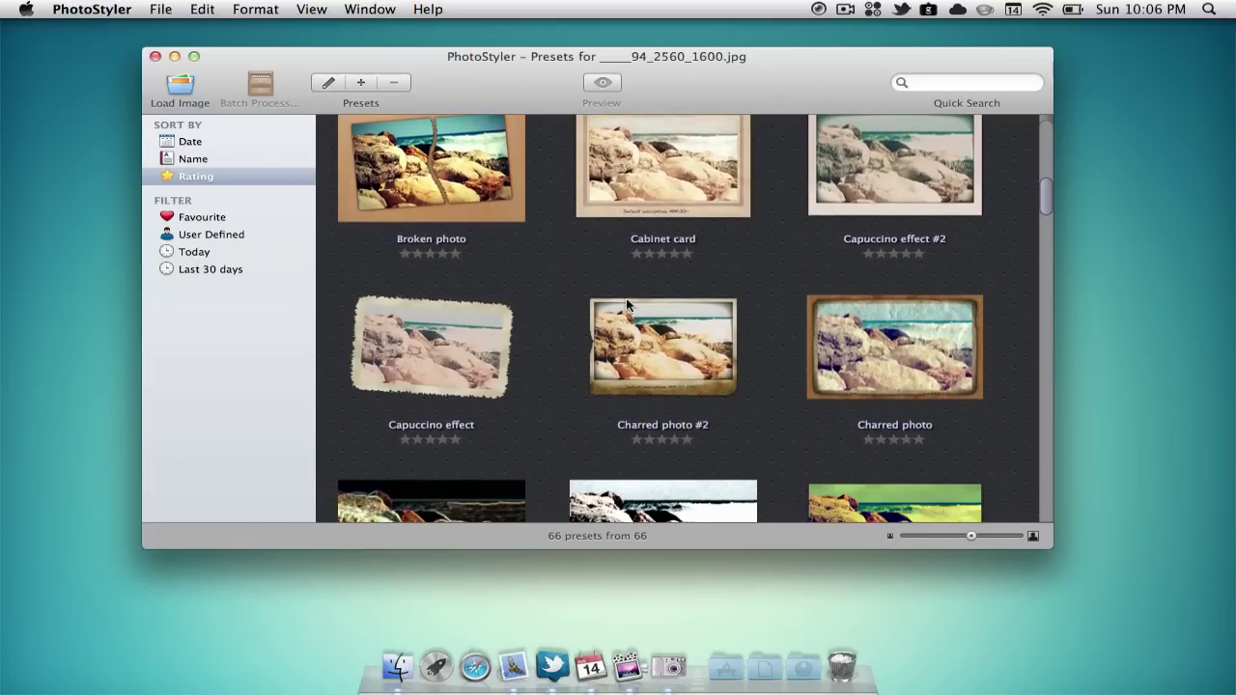
{"action": "left_click", "coordinate": [658, 330]}
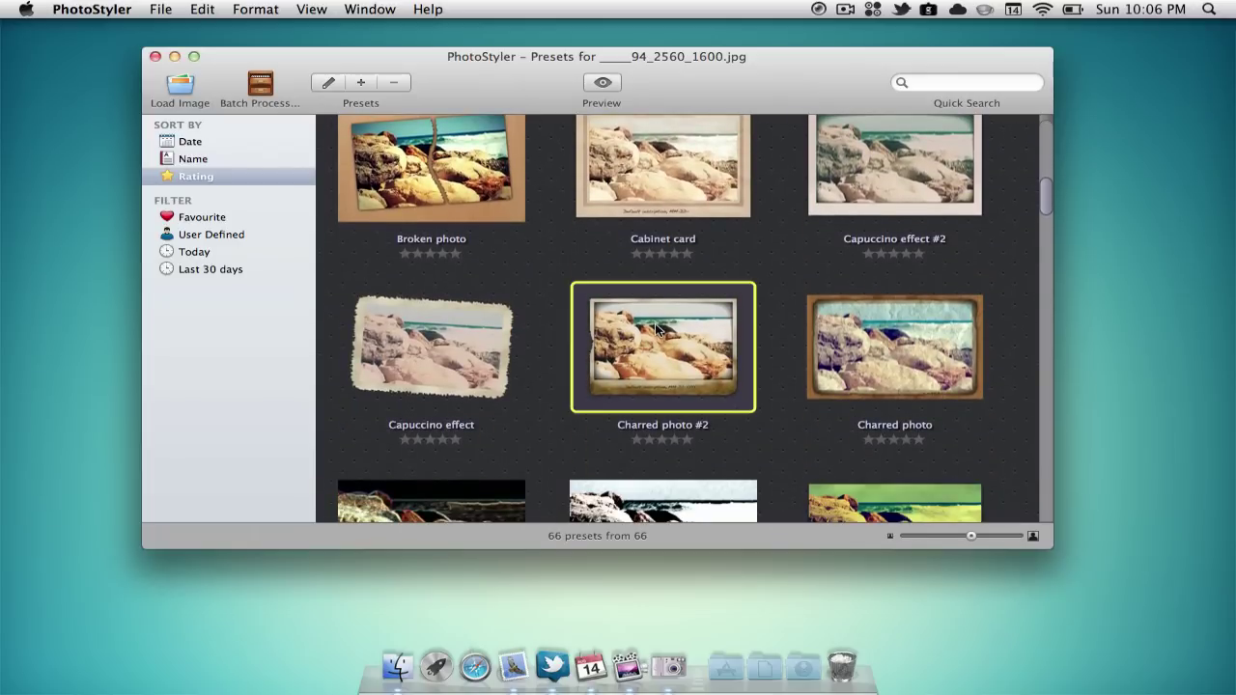
Step: Apply Charred photo #2 to the rocks photo, toggle Vignette off and on, and save as TIFF
{"action": "double_click", "coordinate": [657, 330]}
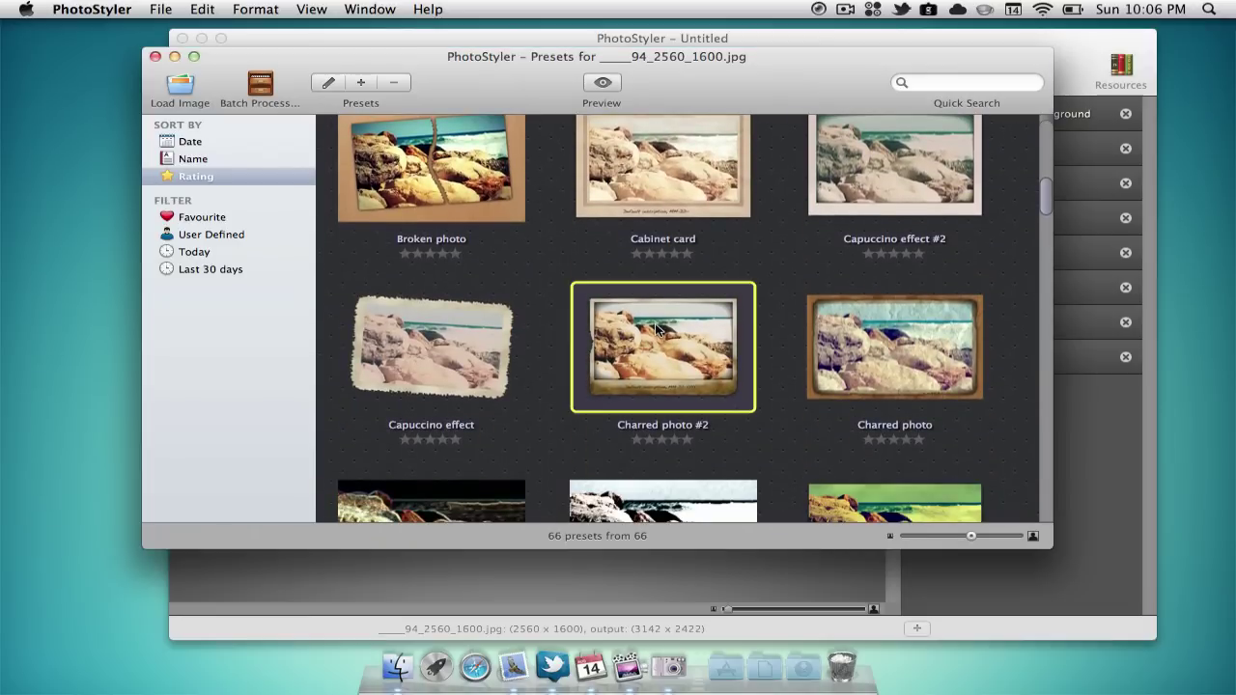
{"action": "left_click", "coordinate": [681, 572]}
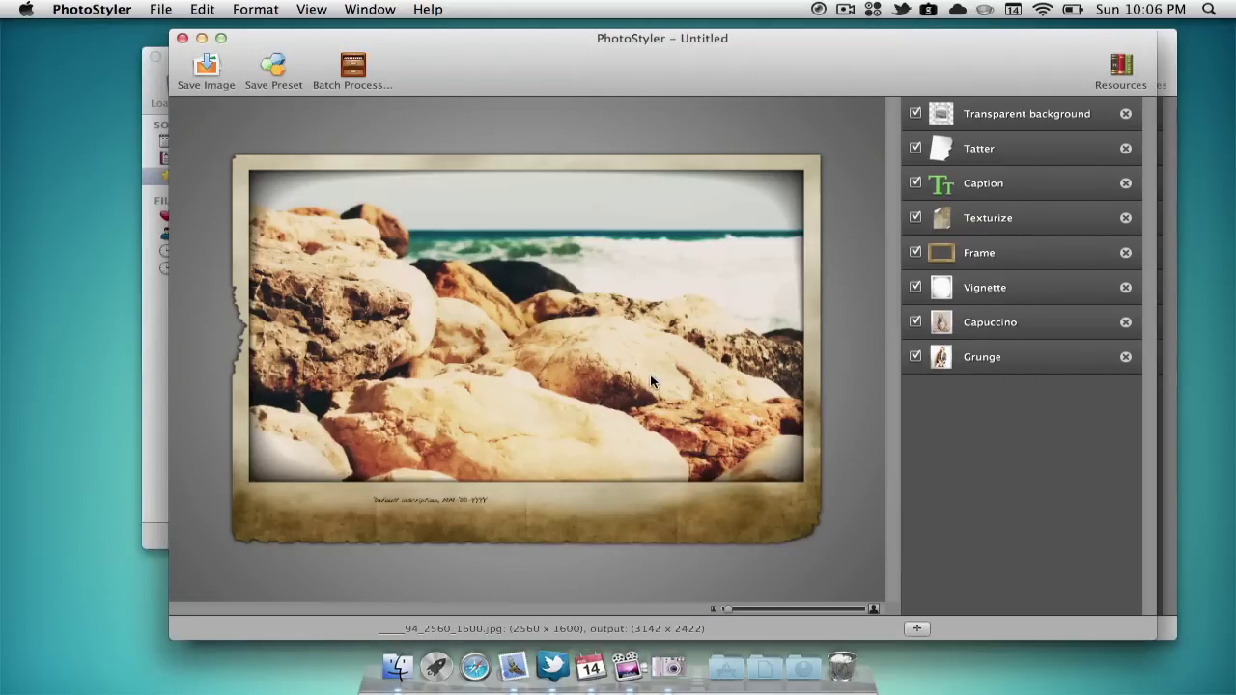
{"action": "left_click", "coordinate": [915, 287]}
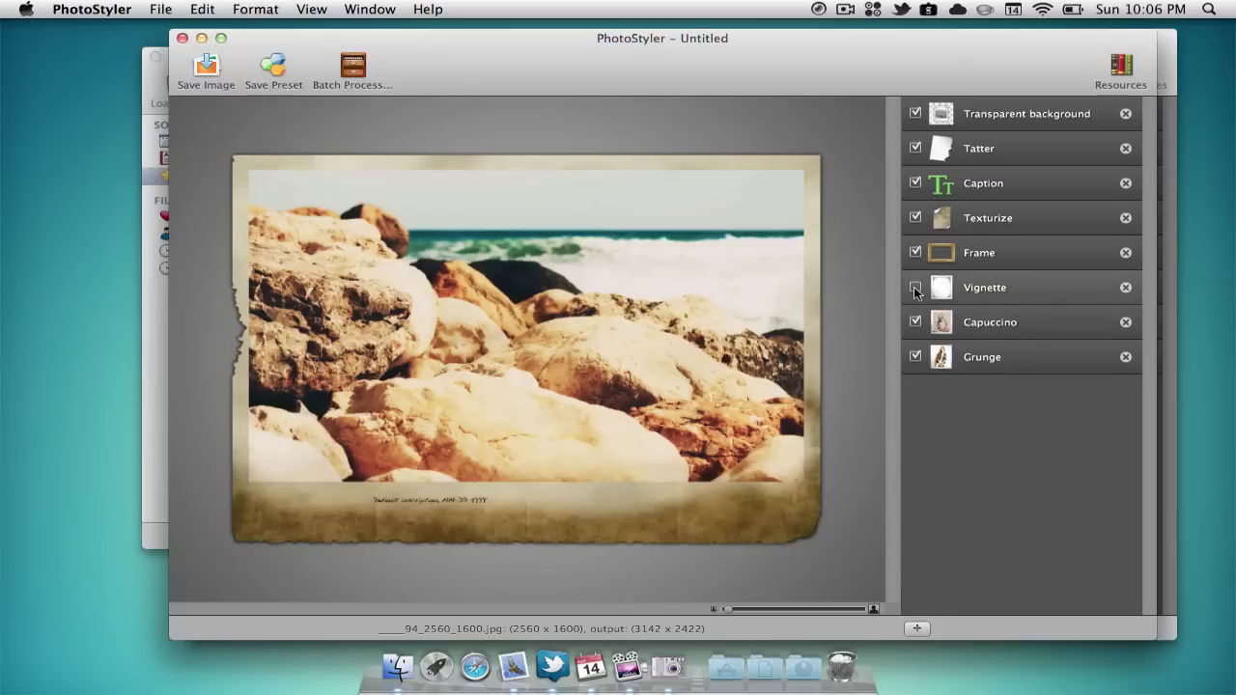
{"action": "left_click", "coordinate": [914, 288]}
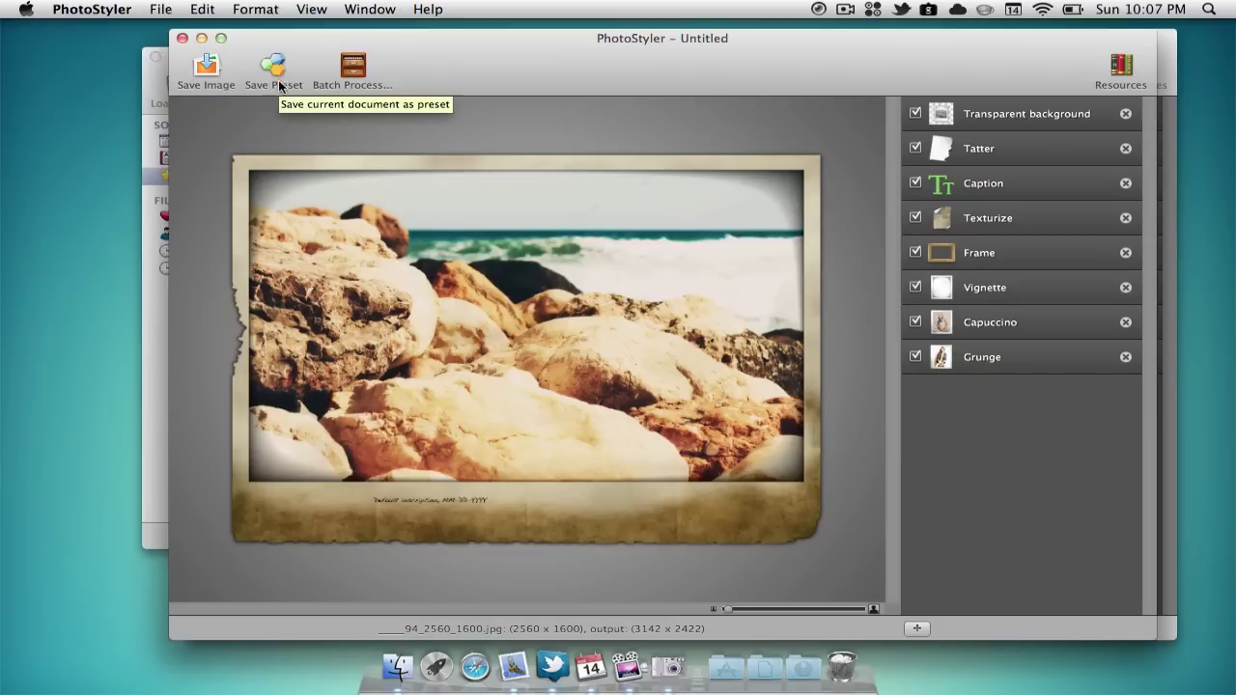
{"action": "left_click", "coordinate": [194, 72]}
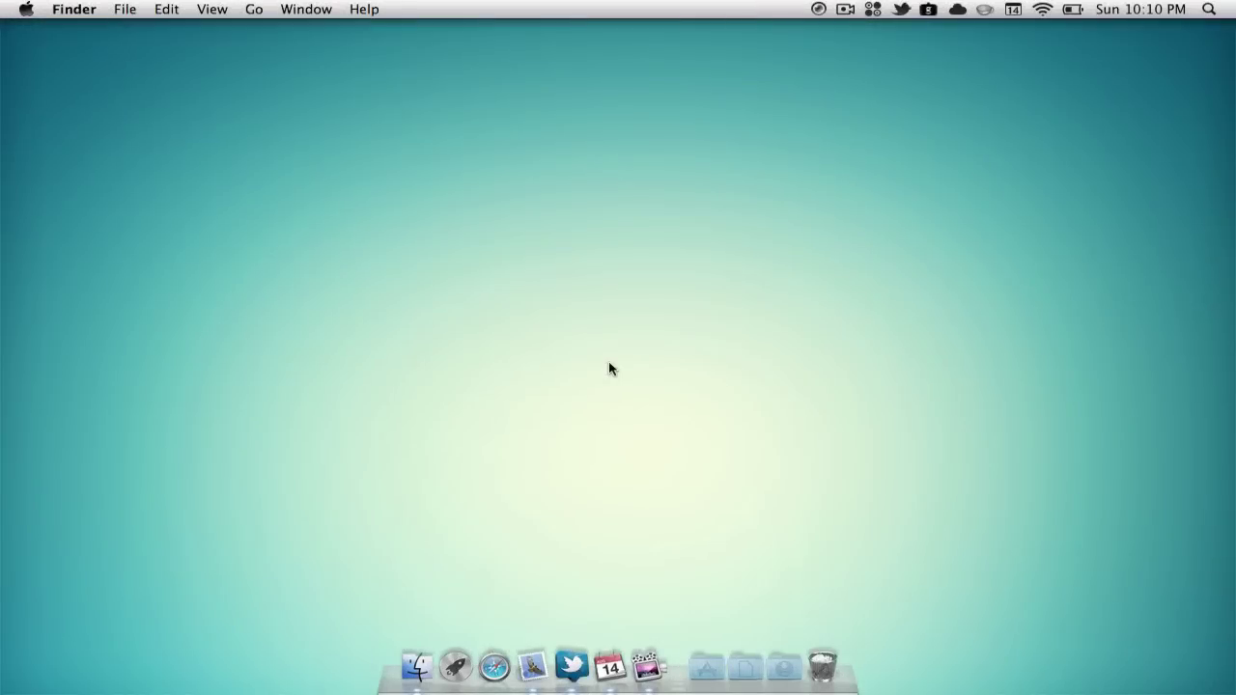
Step: Launch Fontcase and scroll the font grid to the Princetown LET through STIX Integrals Semibold tiles
{"action": "key", "text": "F4"}
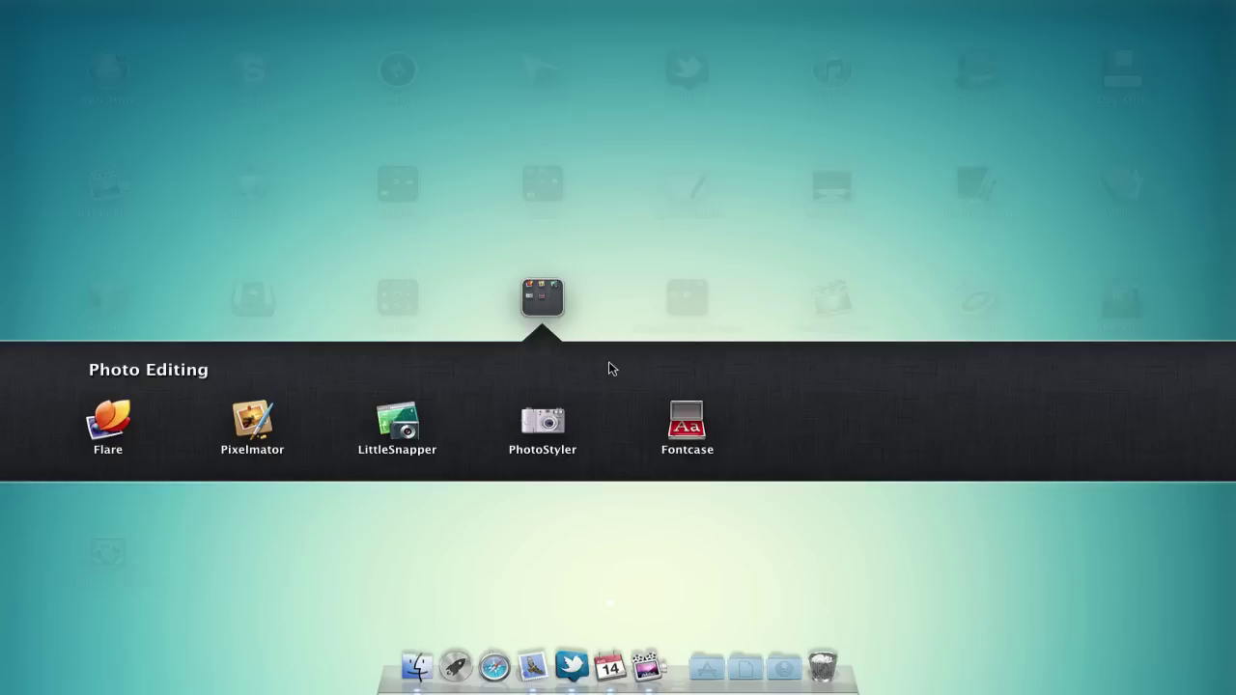
{"action": "left_click", "coordinate": [683, 434]}
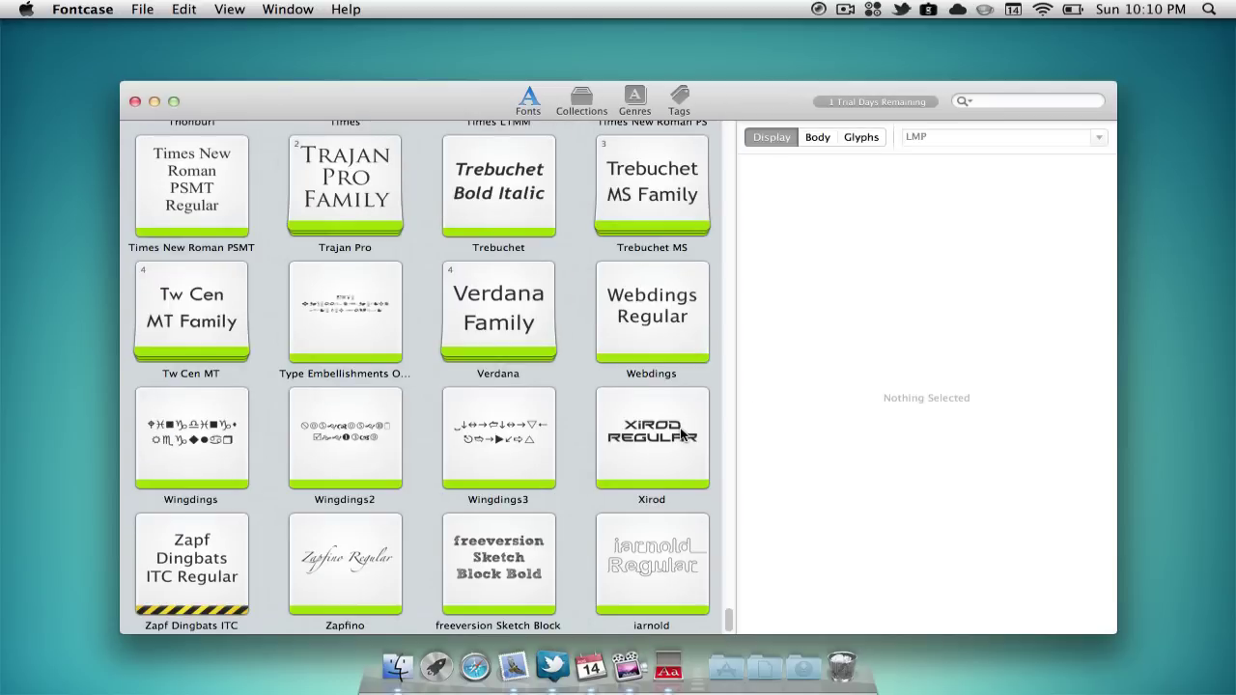
{"action": "scroll", "coordinate": [665, 408], "scroll_direction": "up", "scroll_amount": 5}
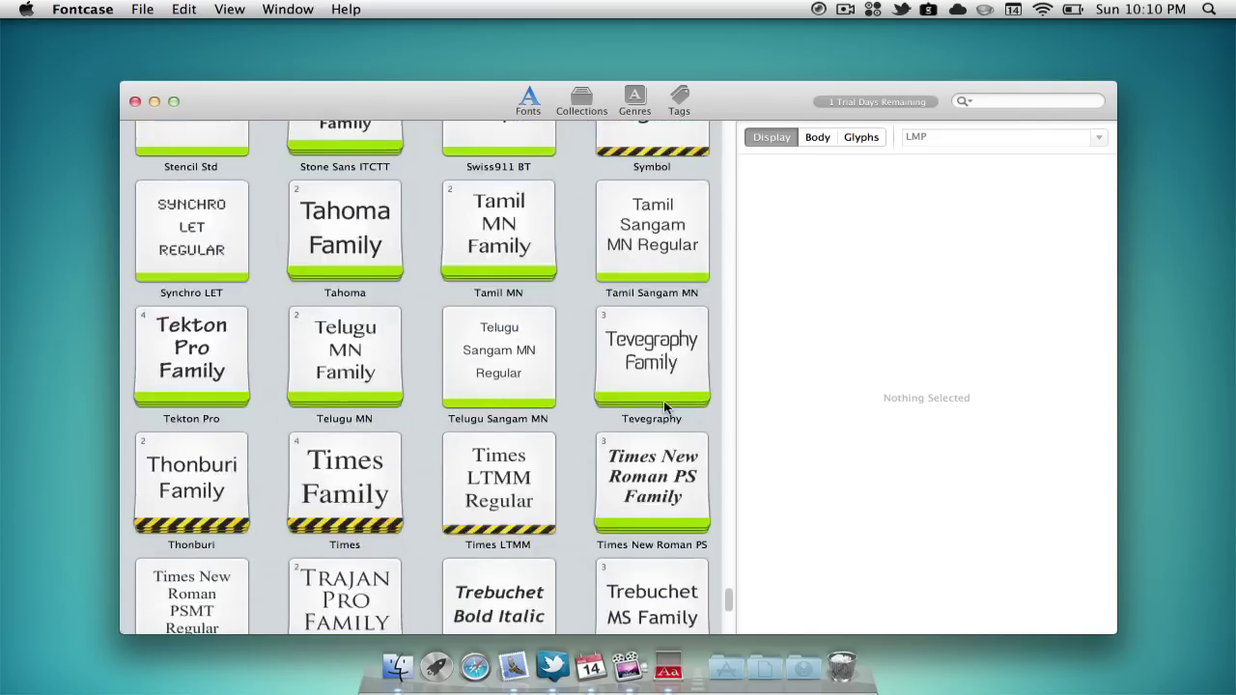
{"action": "scroll", "coordinate": [664, 408], "scroll_direction": "up", "scroll_amount": 15}
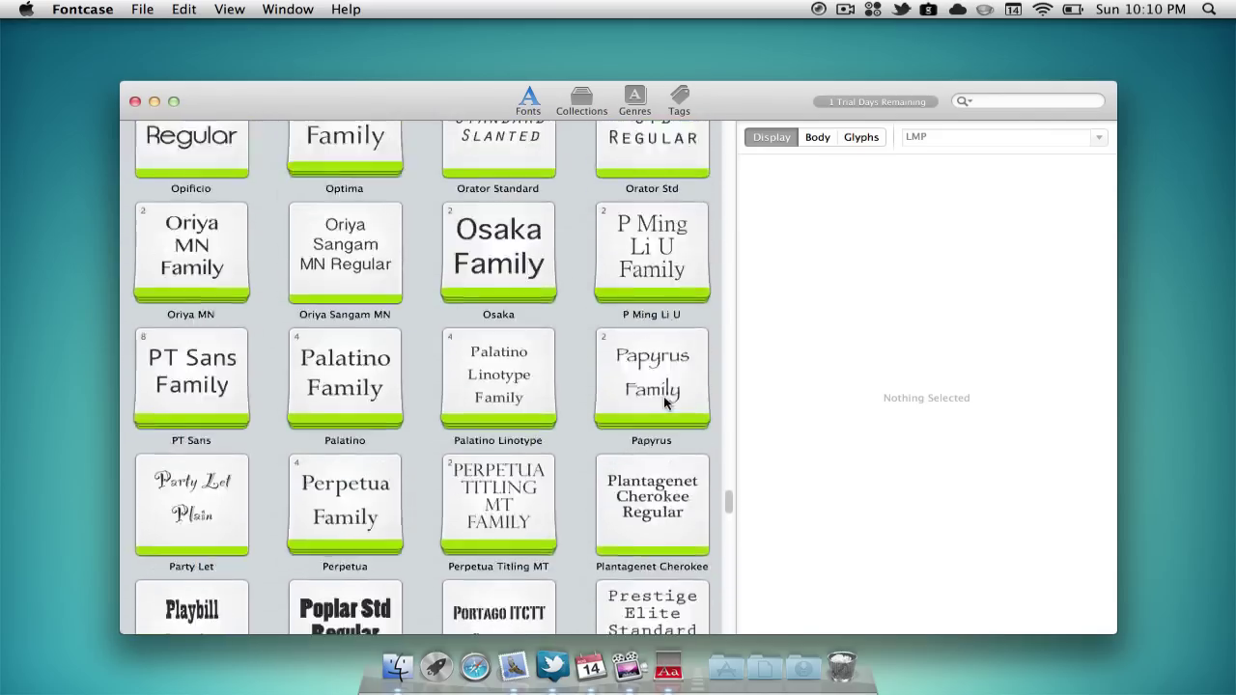
{"action": "scroll", "coordinate": [663, 403], "scroll_direction": "up", "scroll_amount": 15}
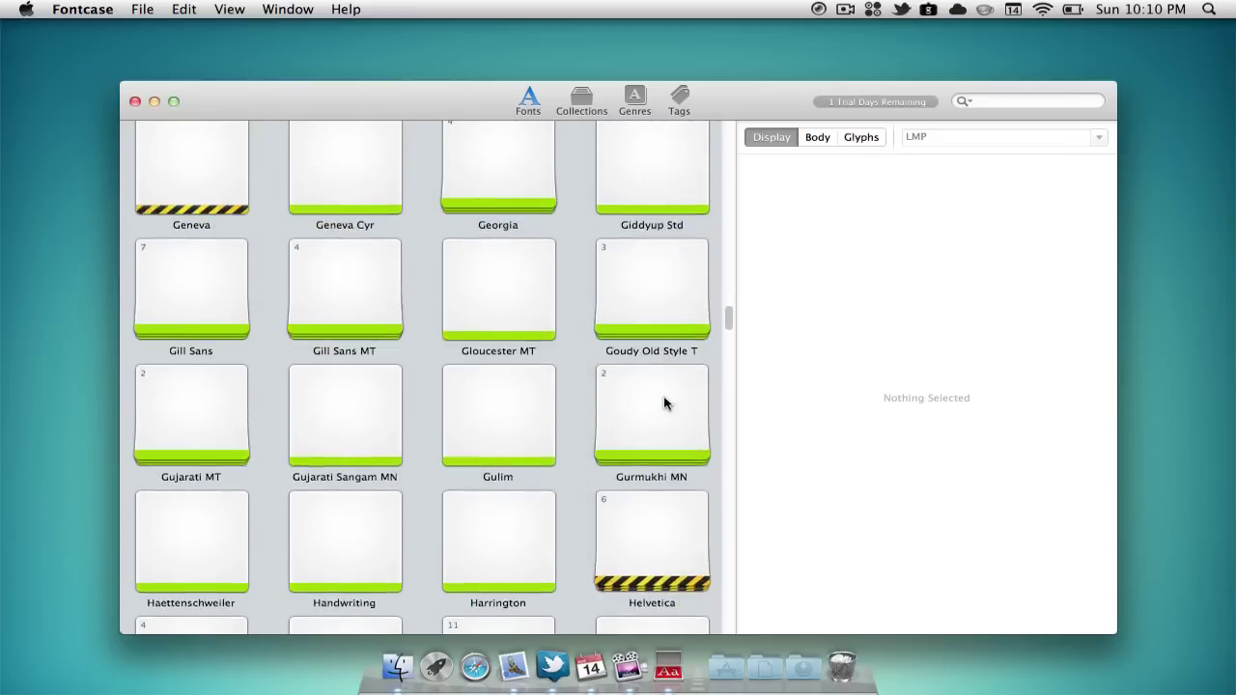
{"action": "scroll", "coordinate": [664, 402], "scroll_direction": "up", "scroll_amount": 10}
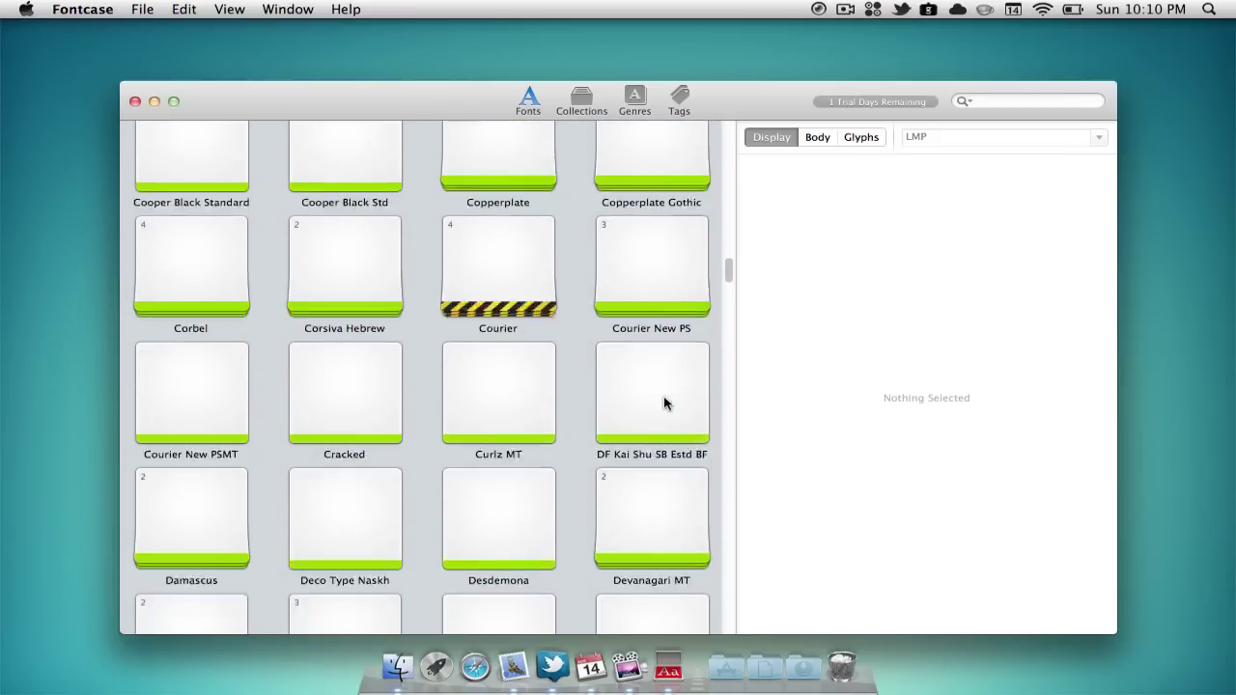
{"action": "scroll", "coordinate": [663, 403], "scroll_direction": "up", "scroll_amount": 10}
{"action": "scroll", "coordinate": [664, 403], "scroll_direction": "down", "scroll_amount": 5}
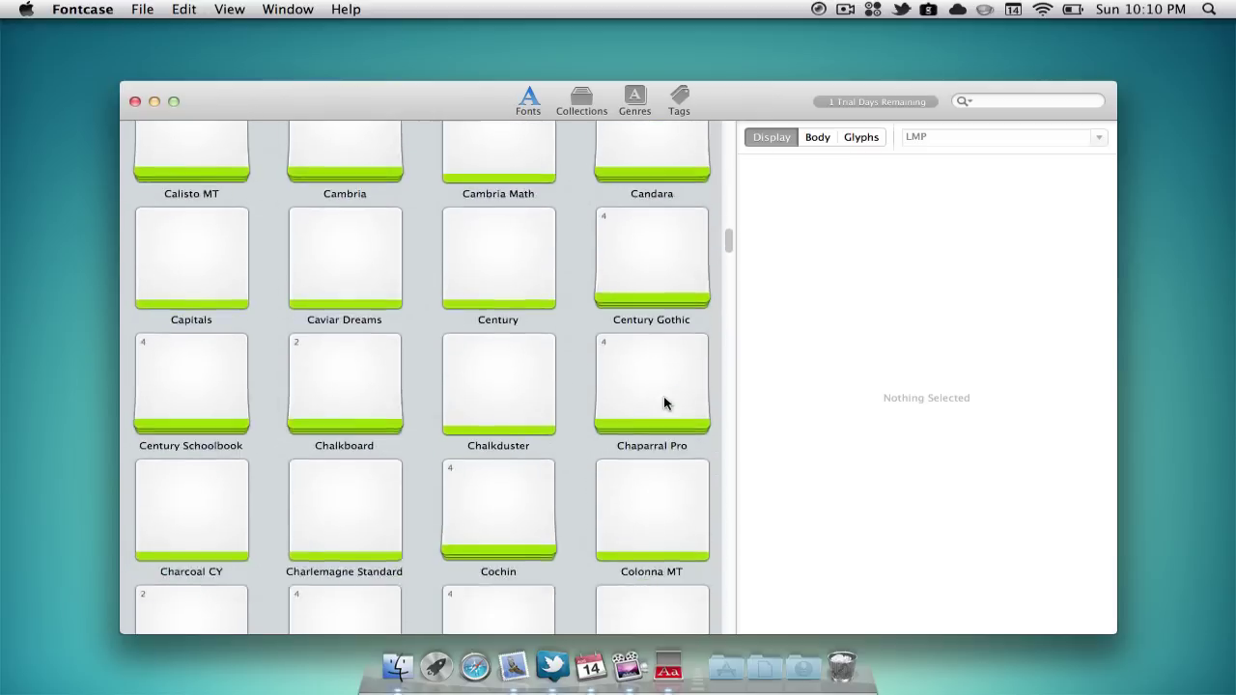
{"action": "scroll", "coordinate": [664, 403], "scroll_direction": "down", "scroll_amount": 15}
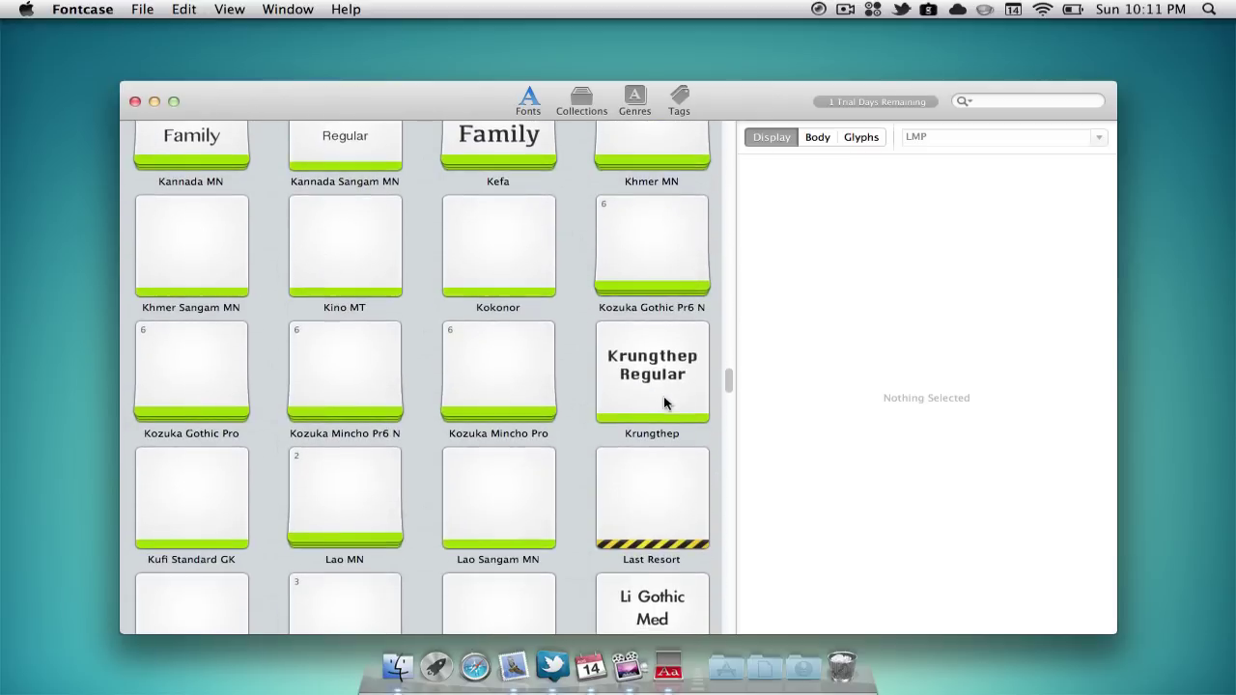
{"action": "scroll", "coordinate": [663, 403], "scroll_direction": "down", "scroll_amount": 2}
{"action": "scroll", "coordinate": [663, 398], "scroll_direction": "down", "scroll_amount": 20}
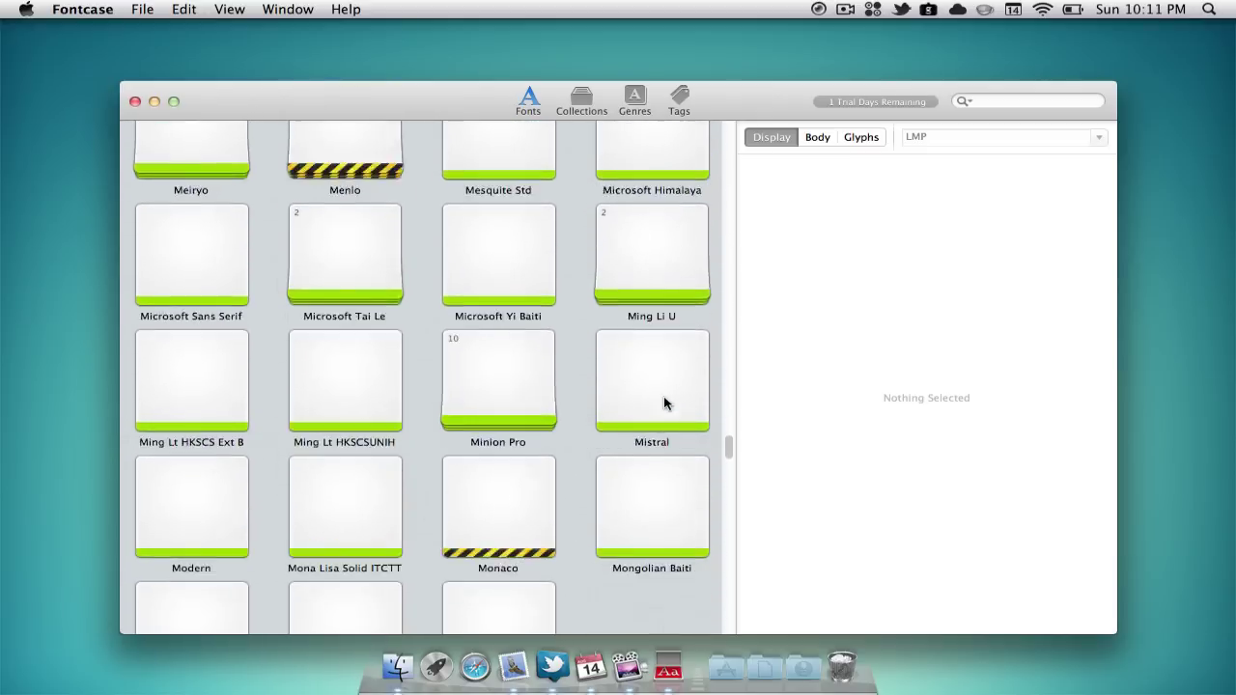
{"action": "scroll", "coordinate": [664, 401], "scroll_direction": "down", "scroll_amount": 2}
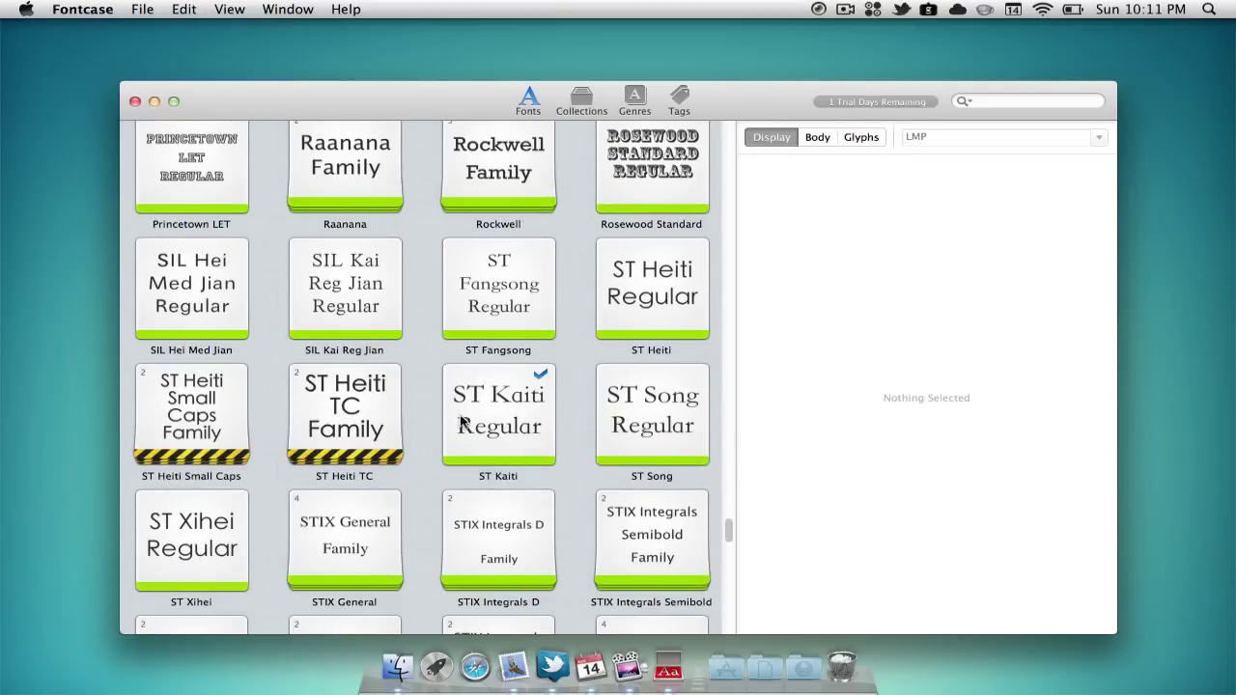
Step: Preview ST Heiti TC with the sample text changed from LMP to 'Test'
{"action": "left_click", "coordinate": [375, 396]}
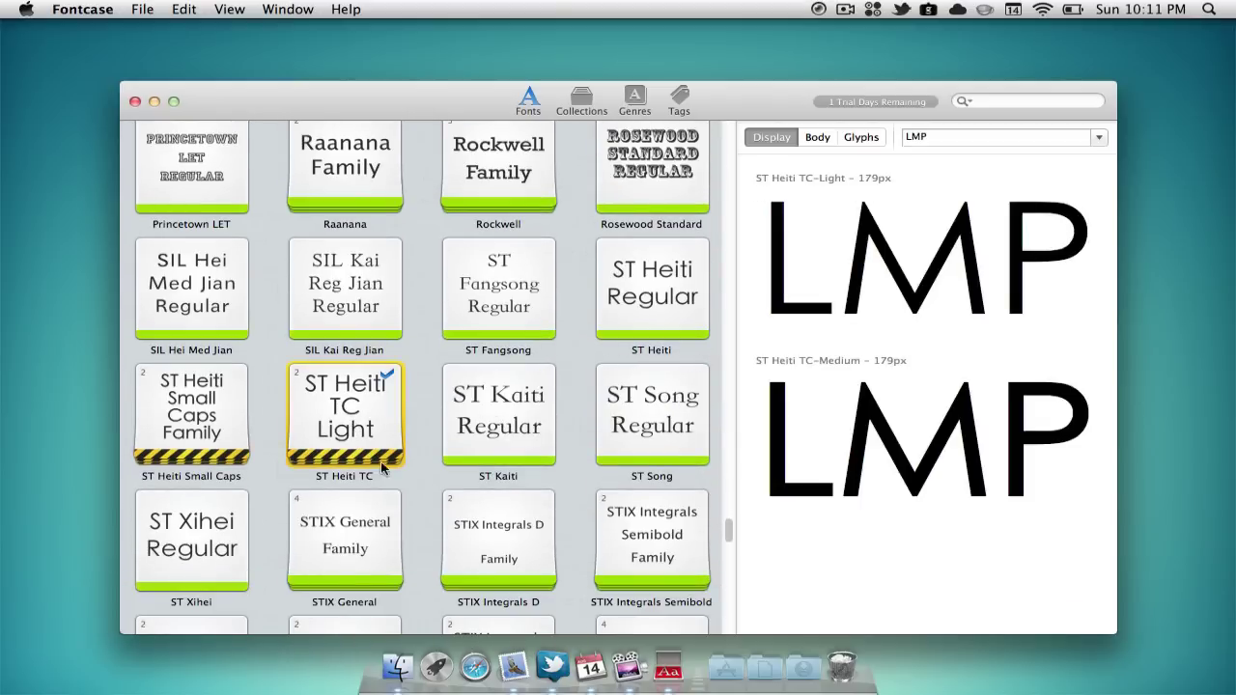
{"action": "left_click", "coordinate": [1101, 134]}
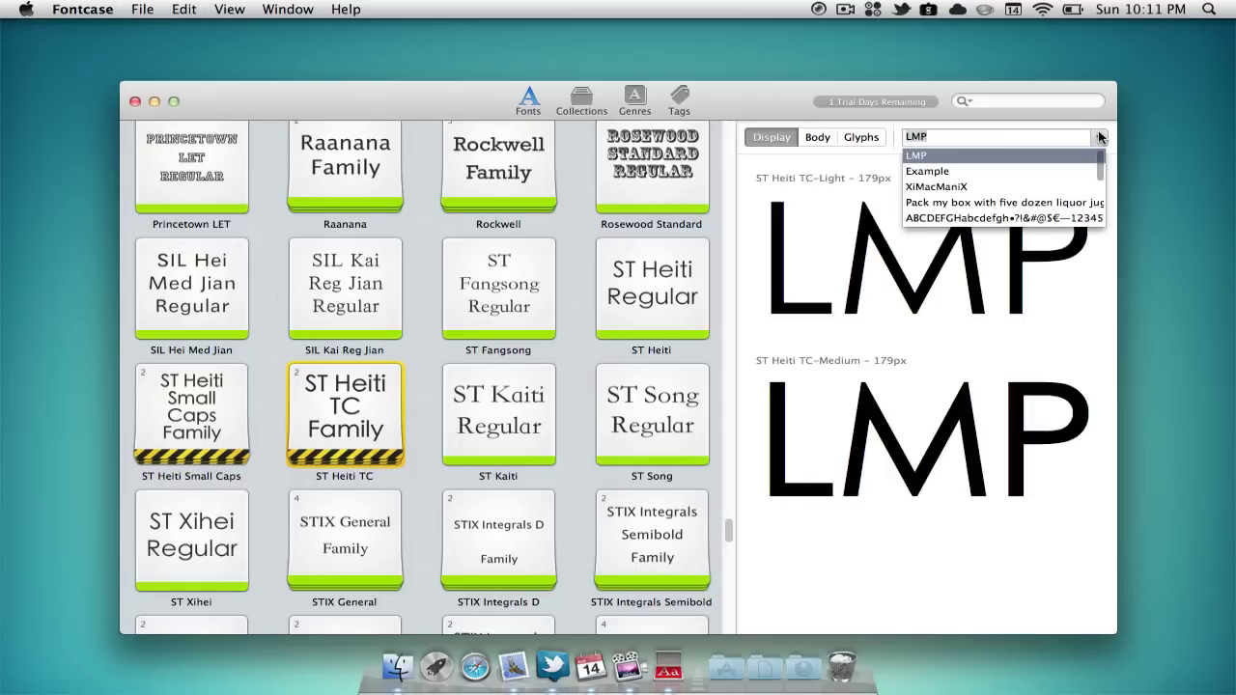
{"action": "left_click", "coordinate": [1036, 138]}
{"action": "key", "text": "BackSpace"}
{"action": "key", "text": "BackSpace"}
{"action": "key", "text": "BackSpace"}
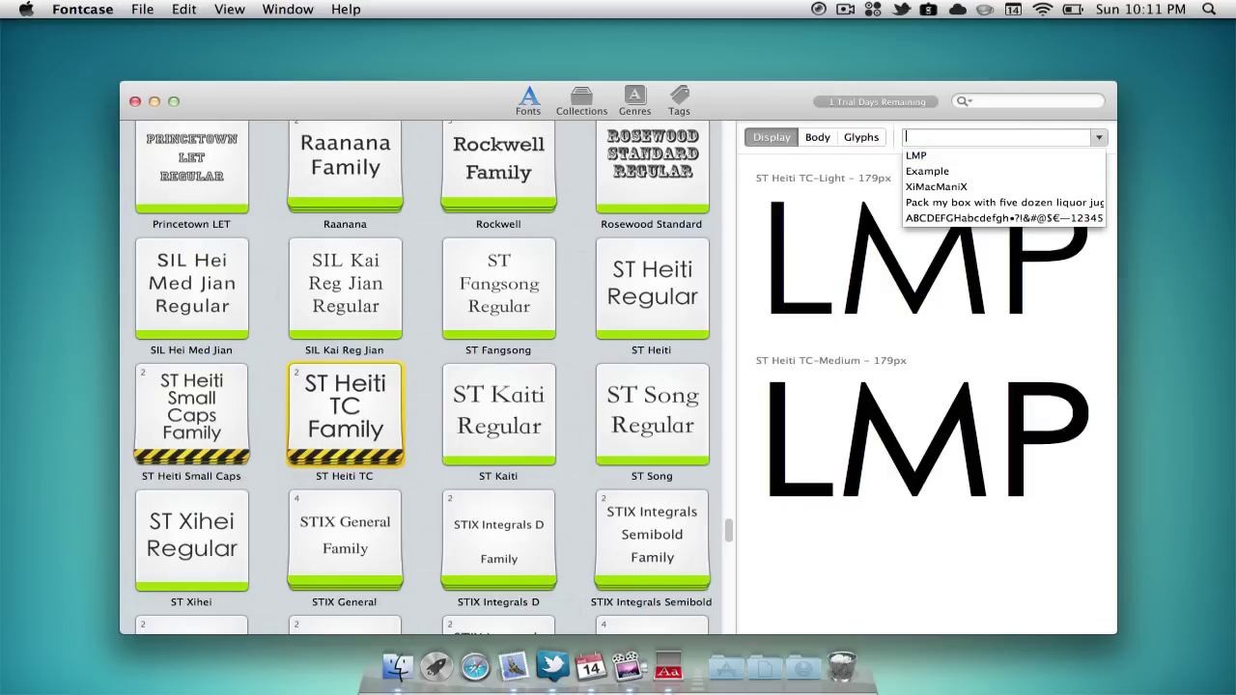
{"action": "type", "text": "Test"}
{"action": "key", "text": "Return"}
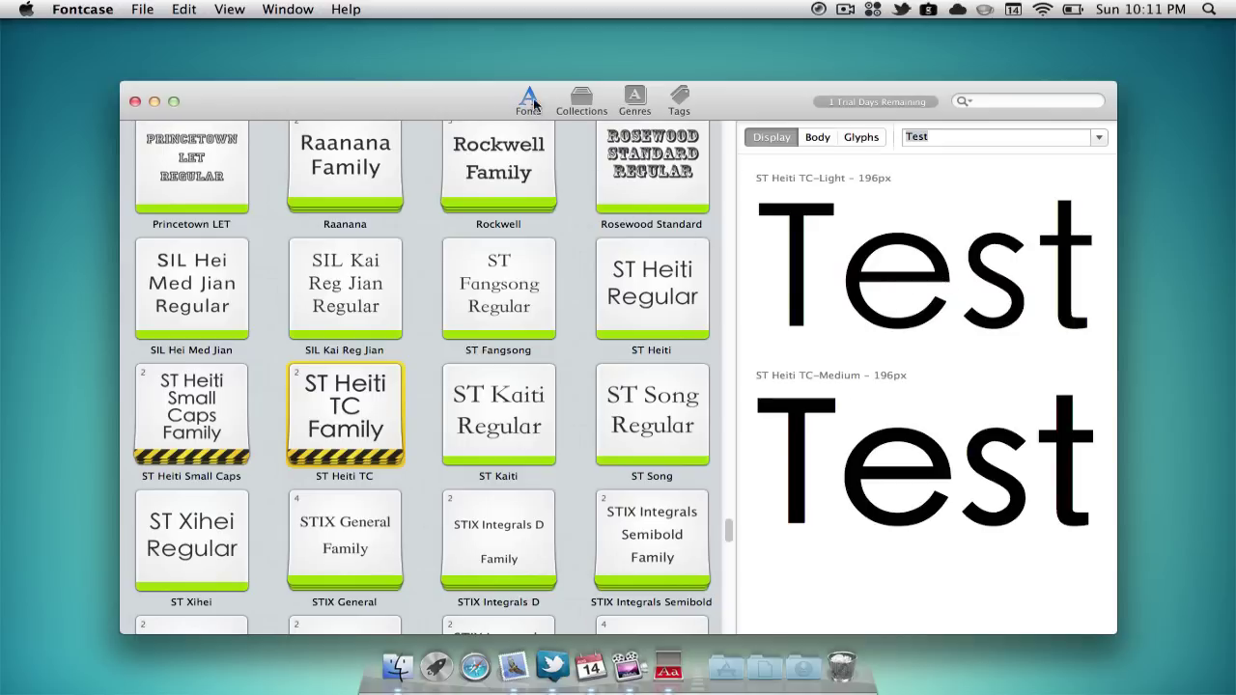
Step: Switch the library through Collections and Genres, ending on the empty Tags view
{"action": "left_click", "coordinate": [585, 101]}
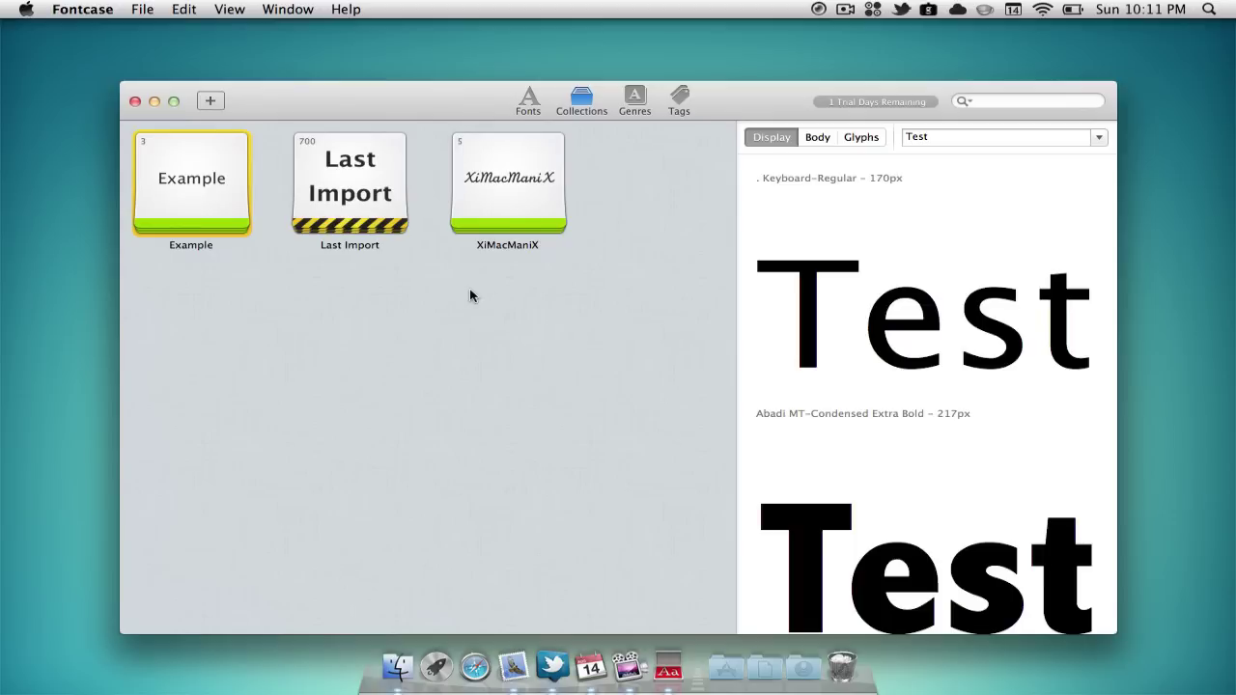
{"action": "left_click", "coordinate": [633, 104]}
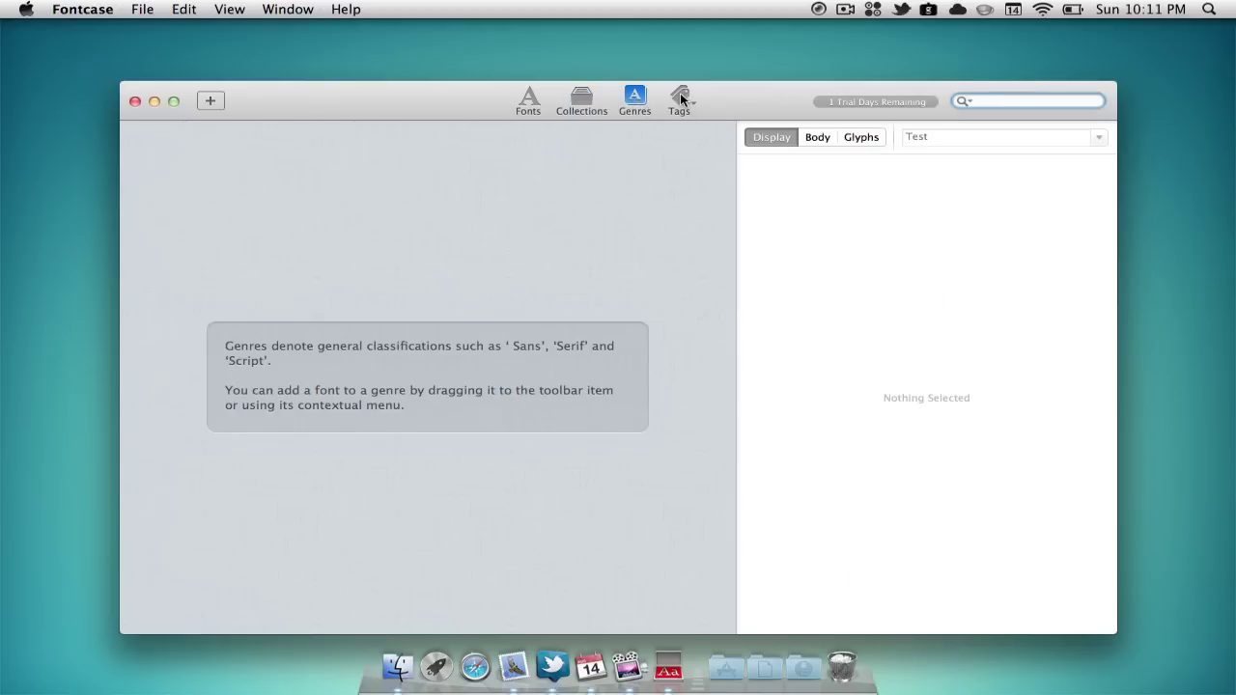
{"action": "left_click", "coordinate": [680, 96]}
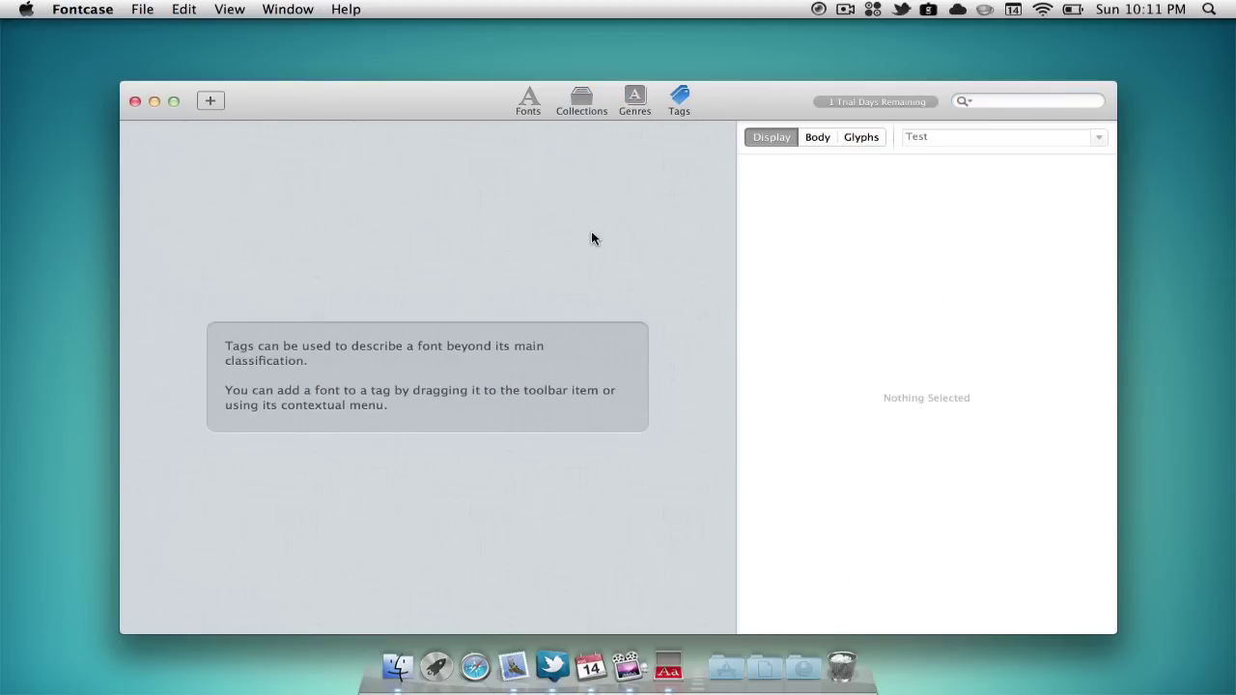
{"action": "left_click", "coordinate": [987, 101]}
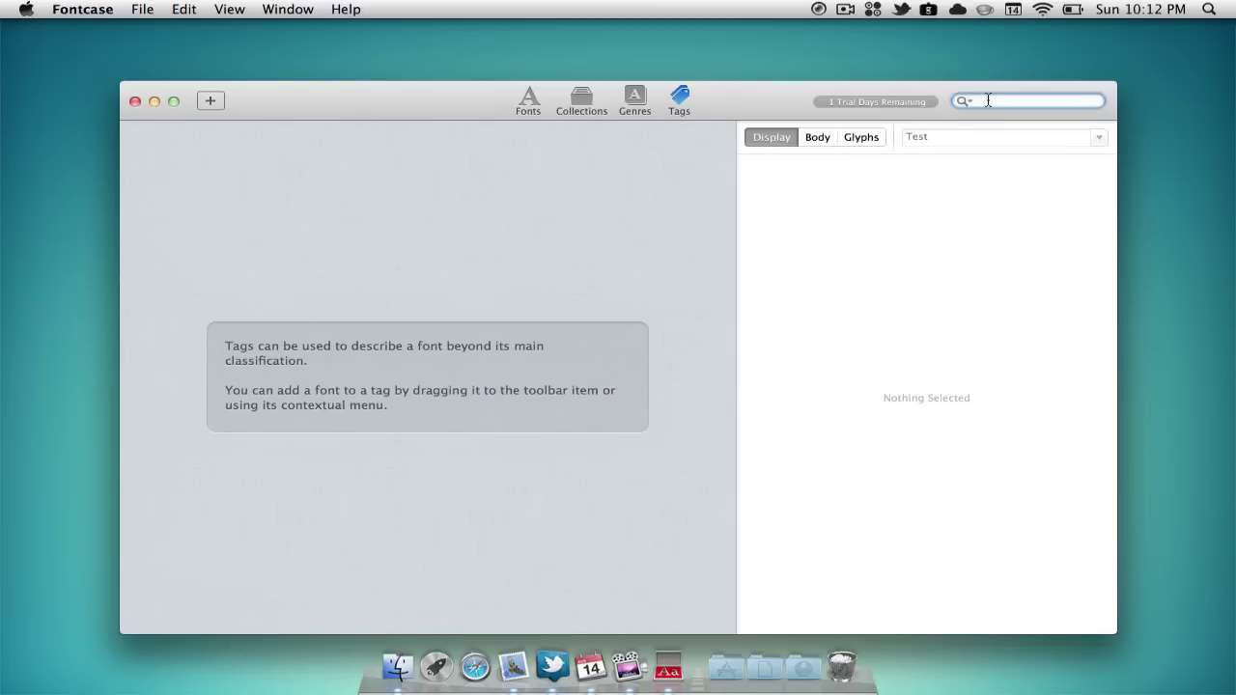